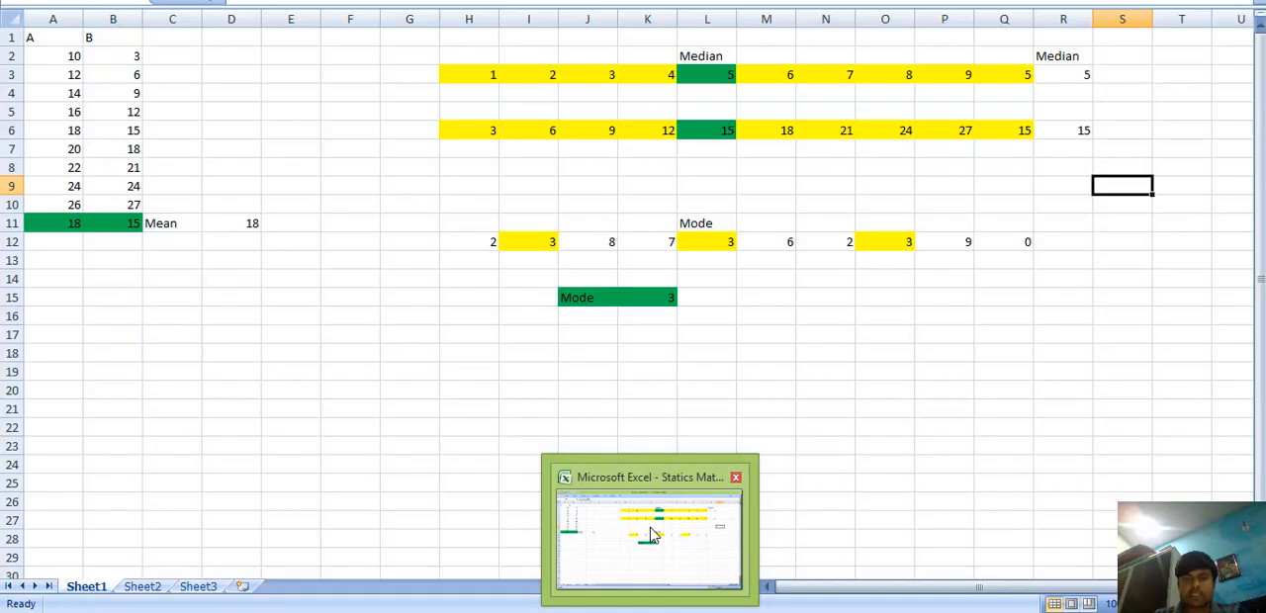
Step: Switch to the open statistics workbook in Microsoft Excel and select an empty cell on Sheet1
left_click(651, 536)
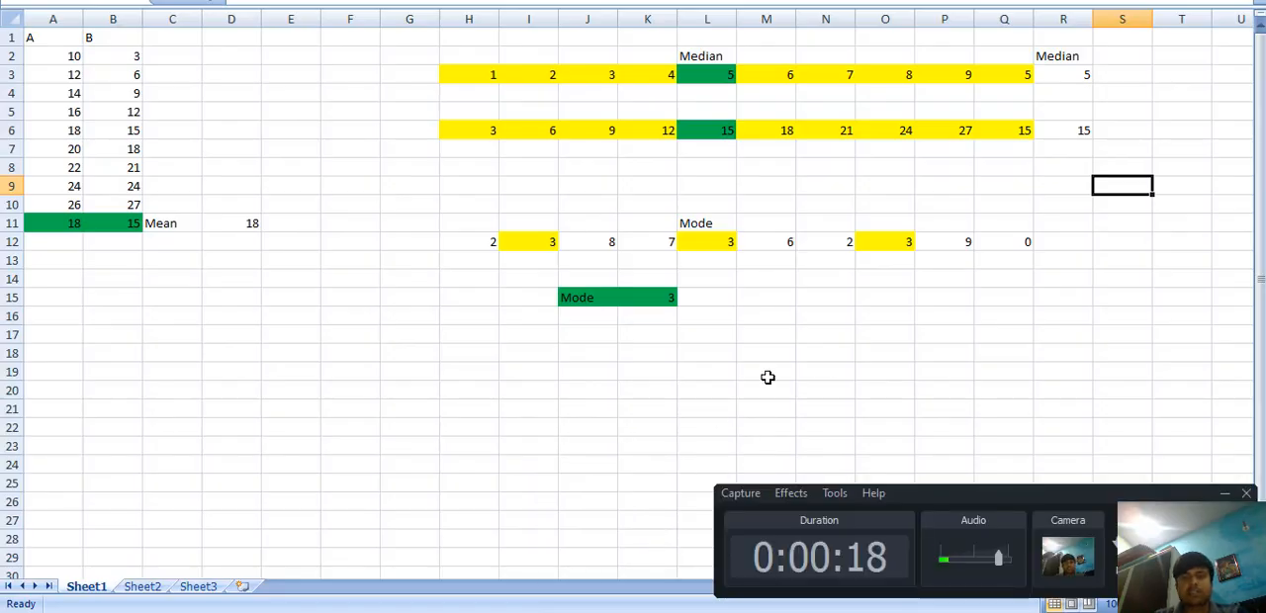
left_click(754, 334)
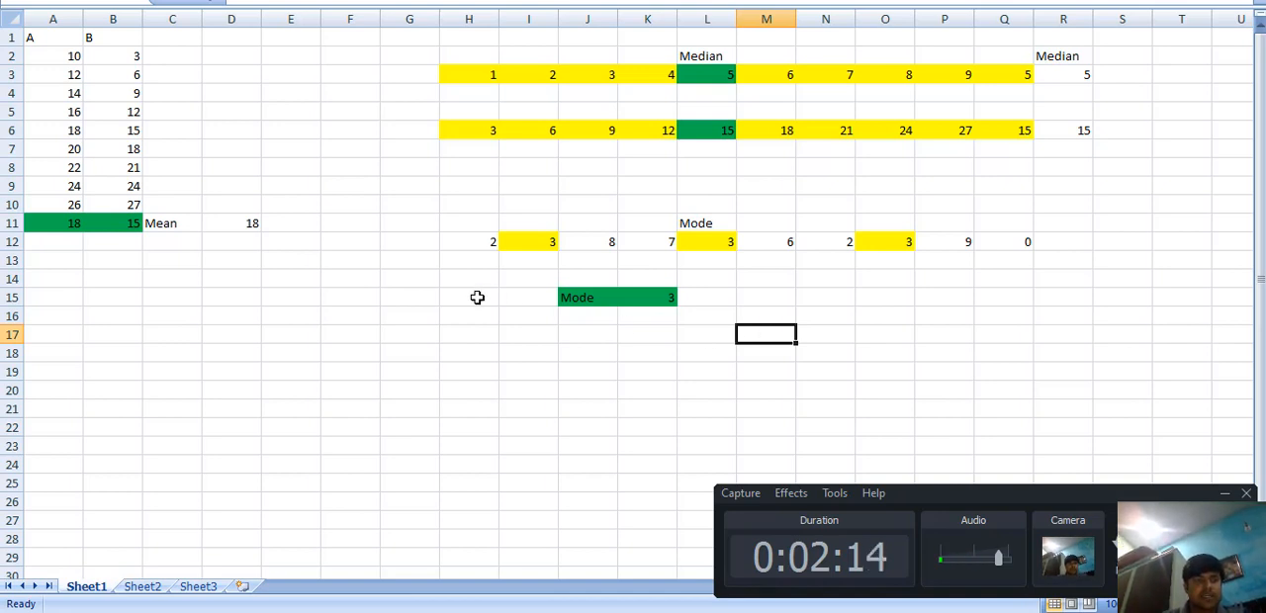
Step: Review the entries under header A one by one and select the whole data range A2:A10
left_click(49, 52)
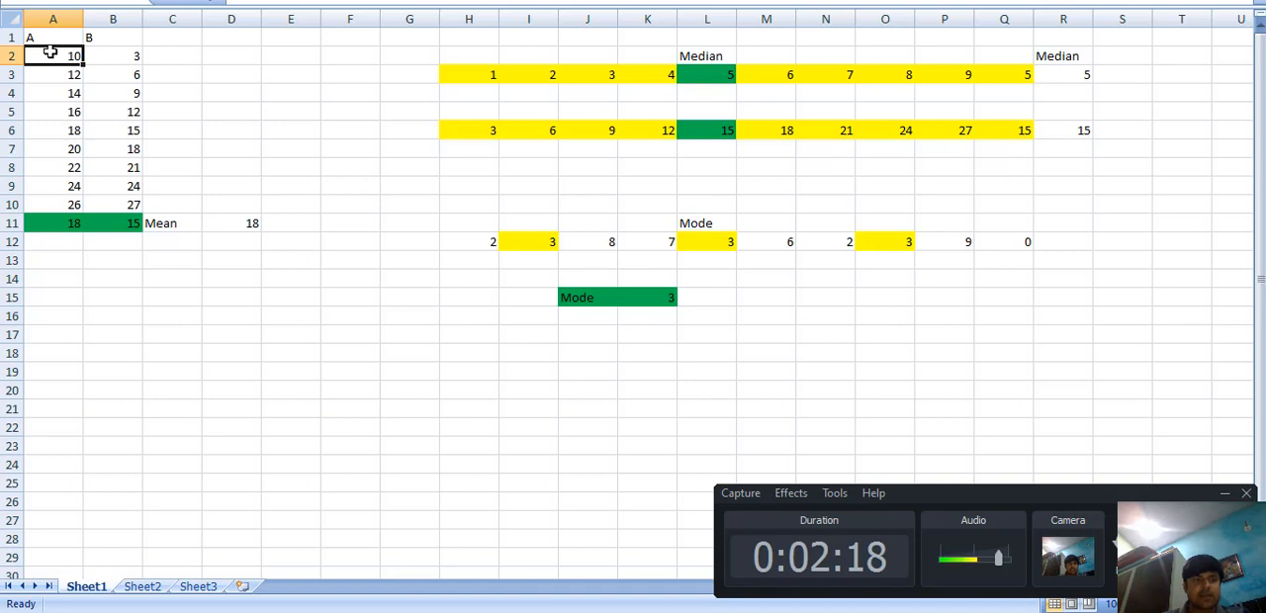
left_click(40, 32)
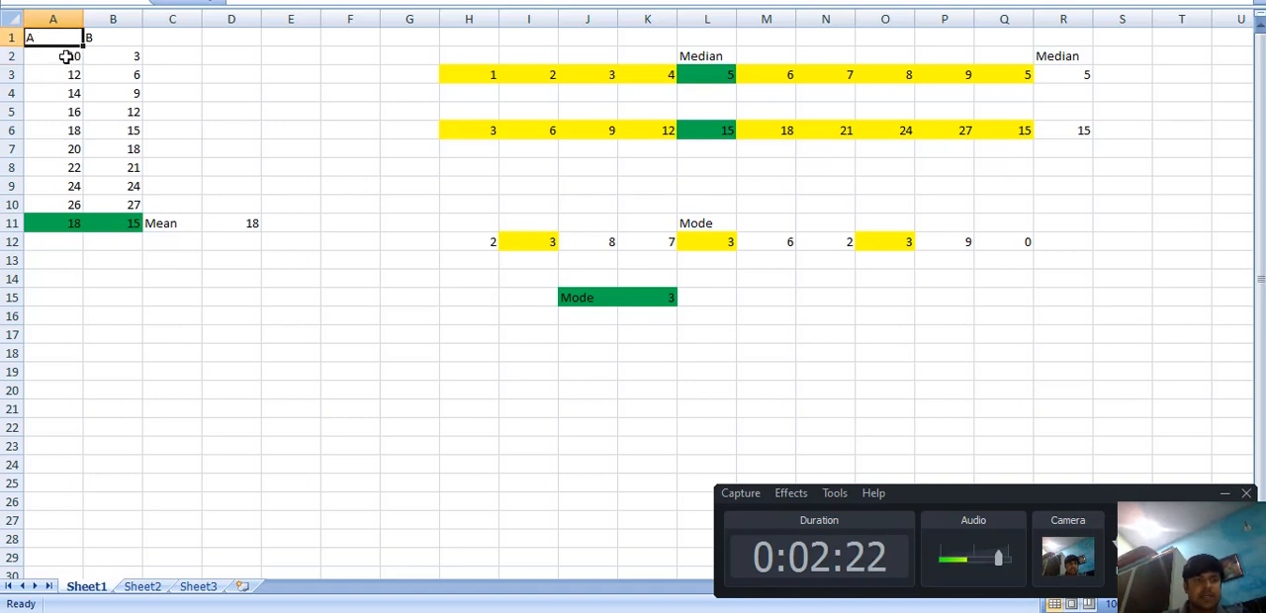
left_click(65, 57)
left_click(67, 74)
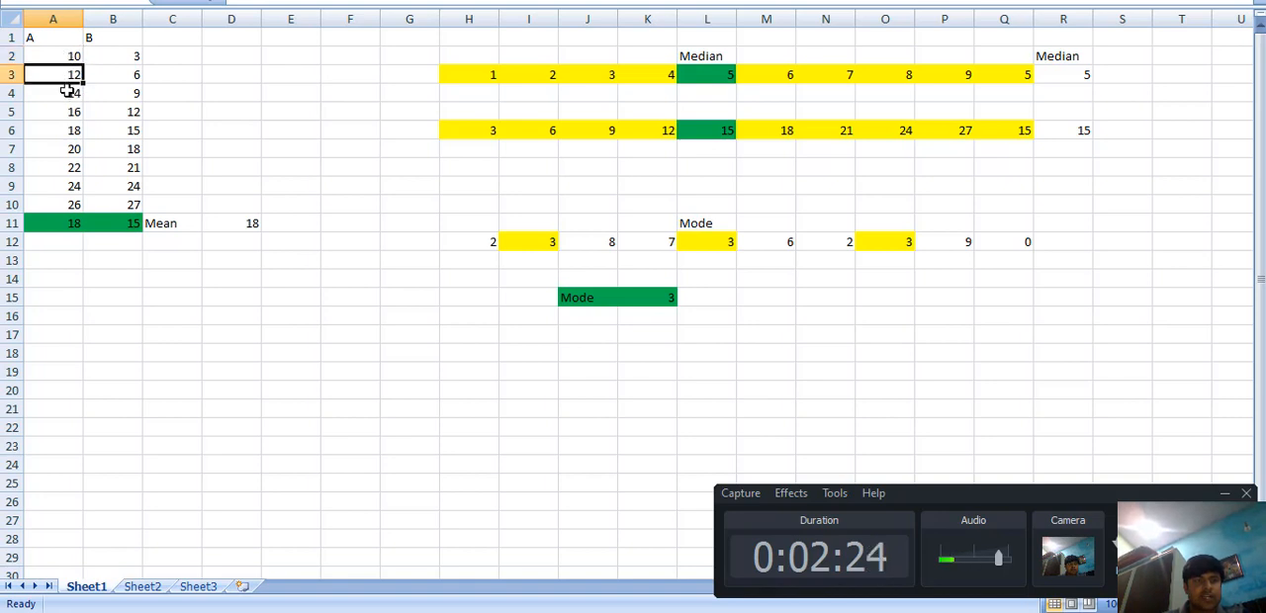
left_click(66, 90)
left_click(69, 111)
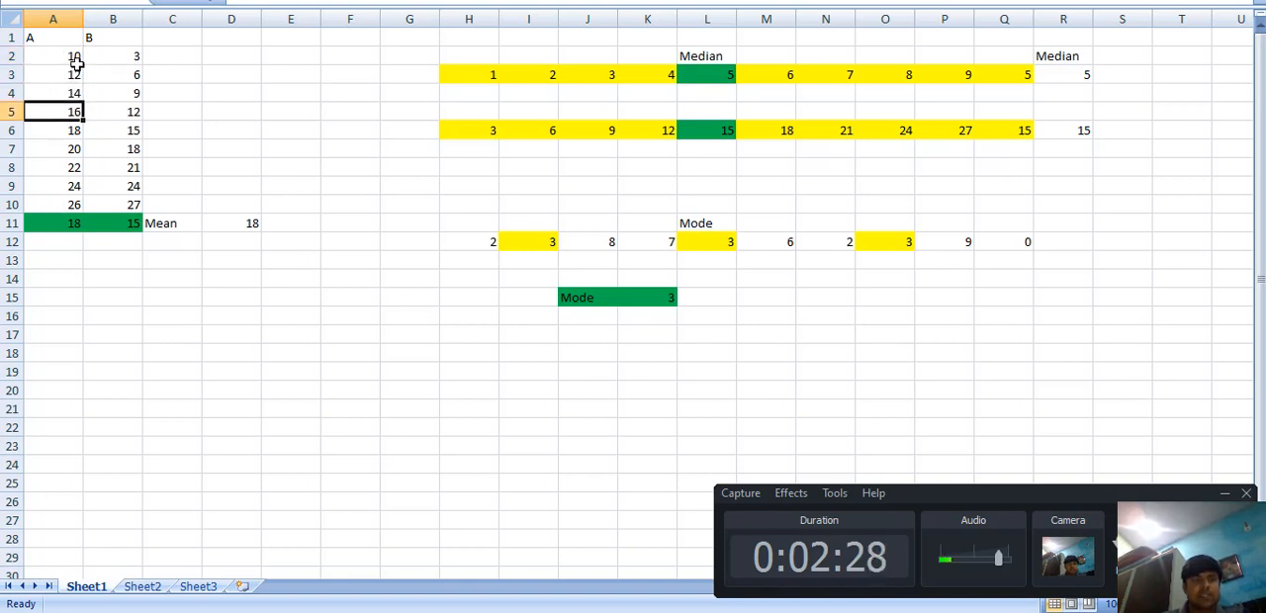
left_click_drag(65, 56, 57, 199)
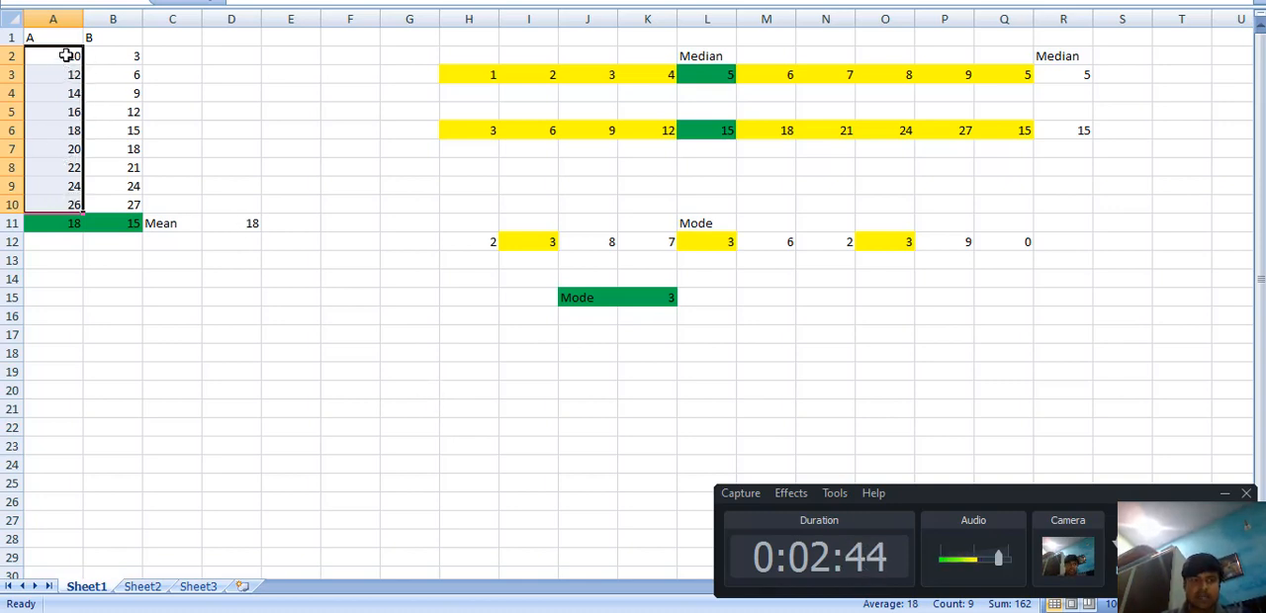
Step: Inspect the column A mean formulas in A11 and D11 against the first and last data cells
left_click(60, 226)
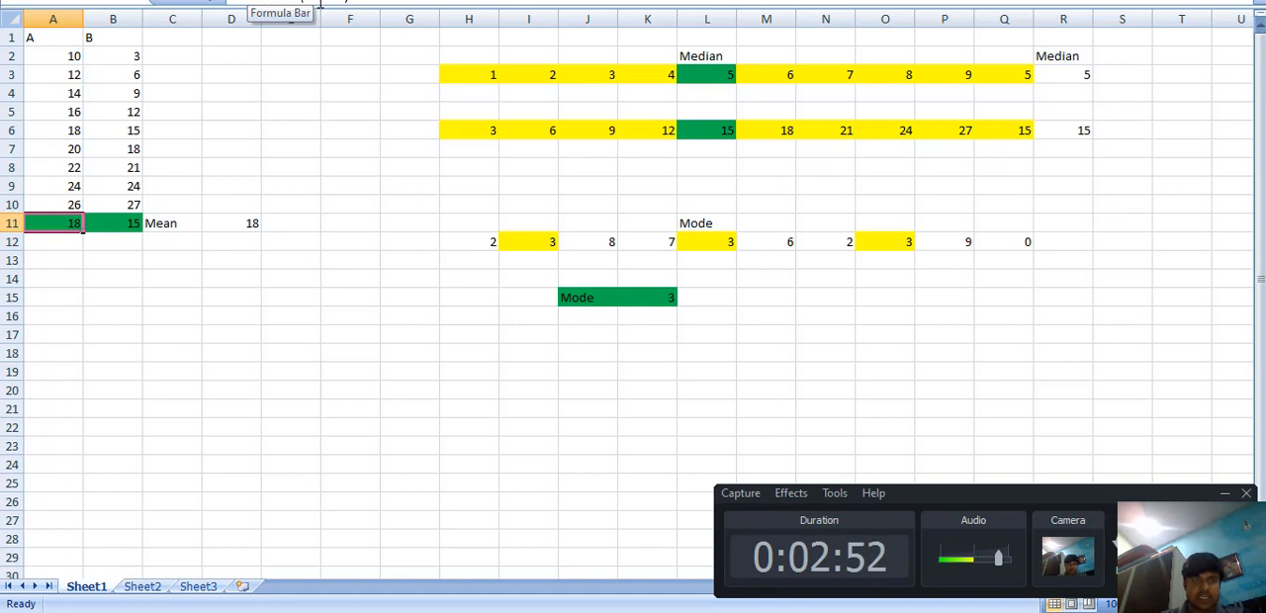
left_click(42, 51)
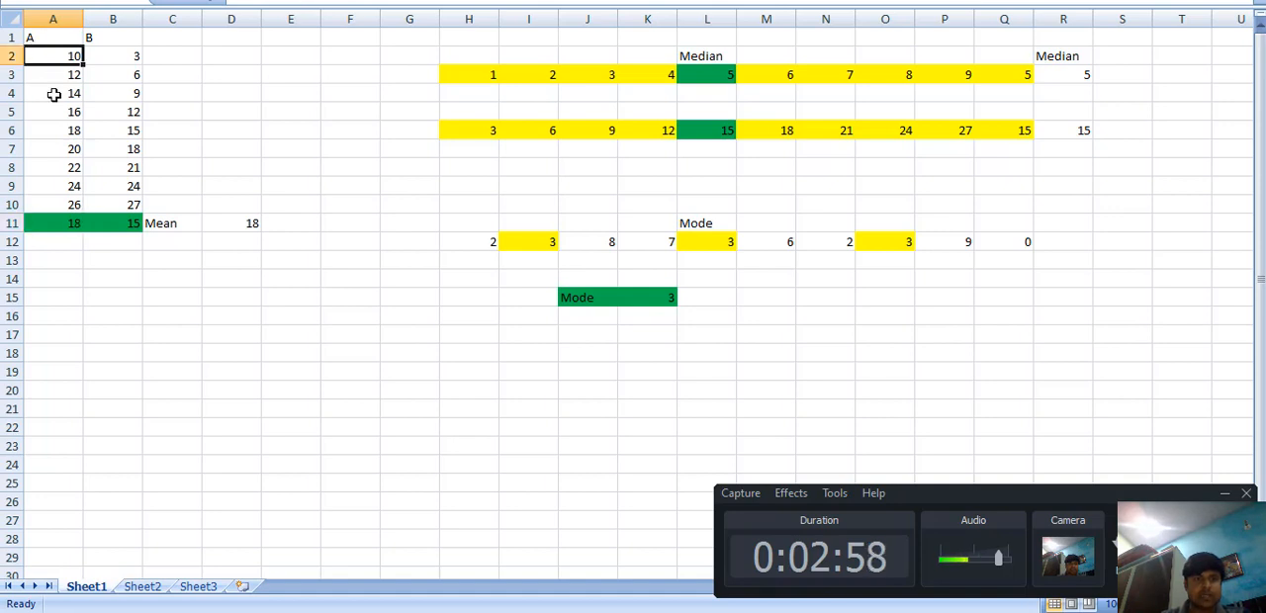
left_click(59, 218)
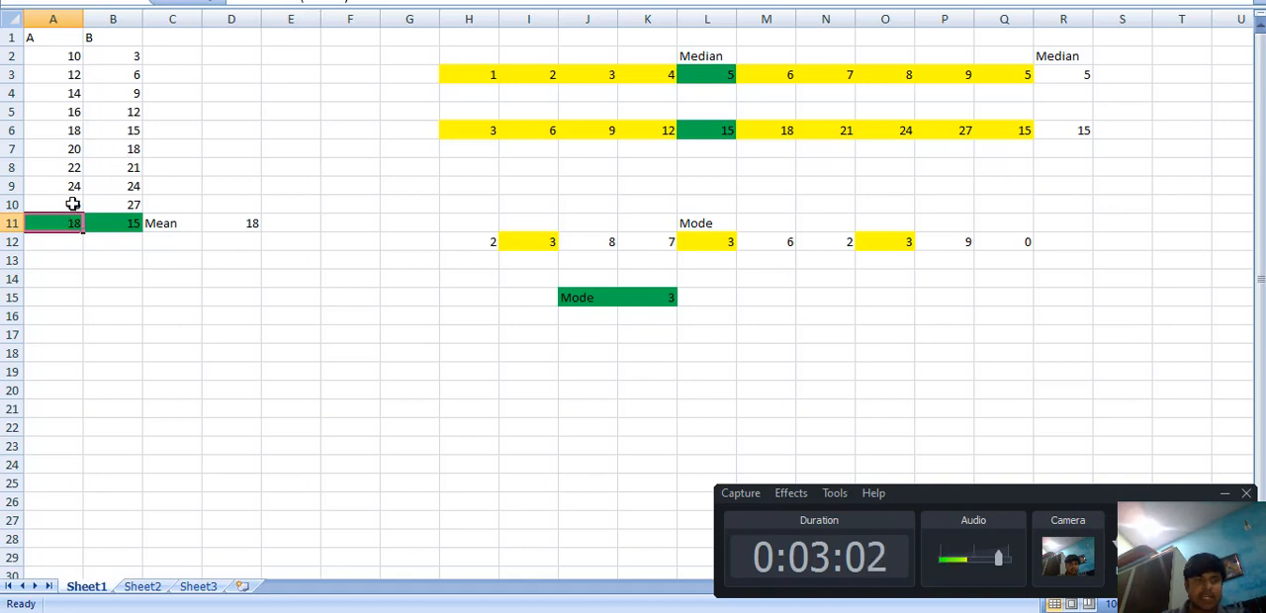
left_click(69, 204)
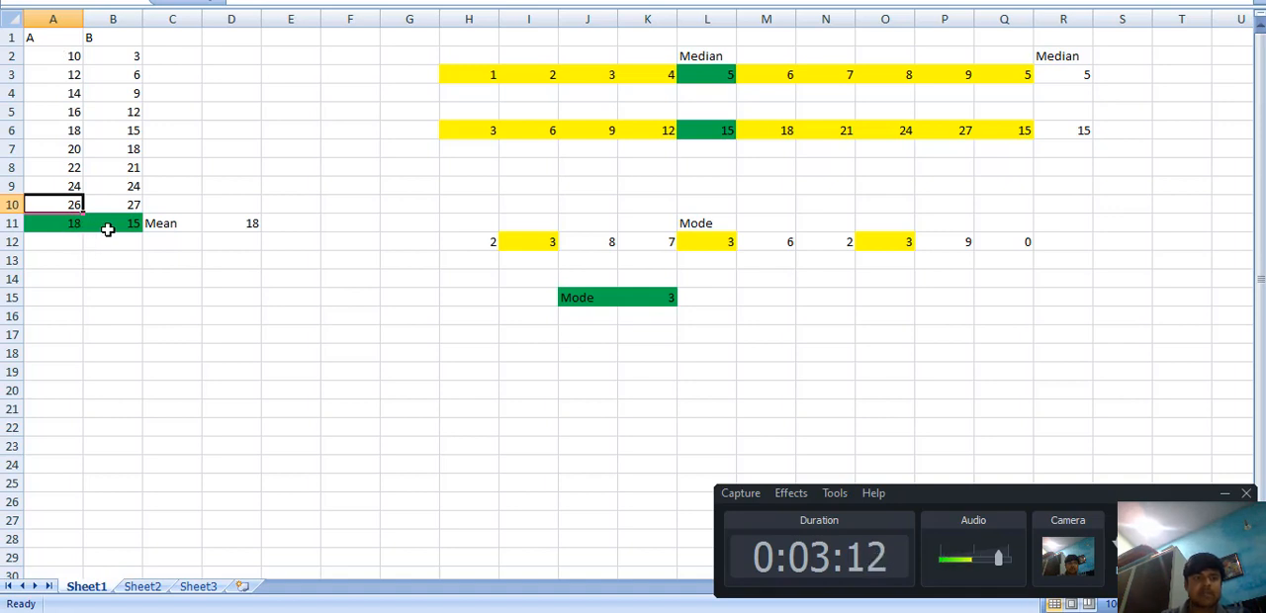
left_click(66, 228)
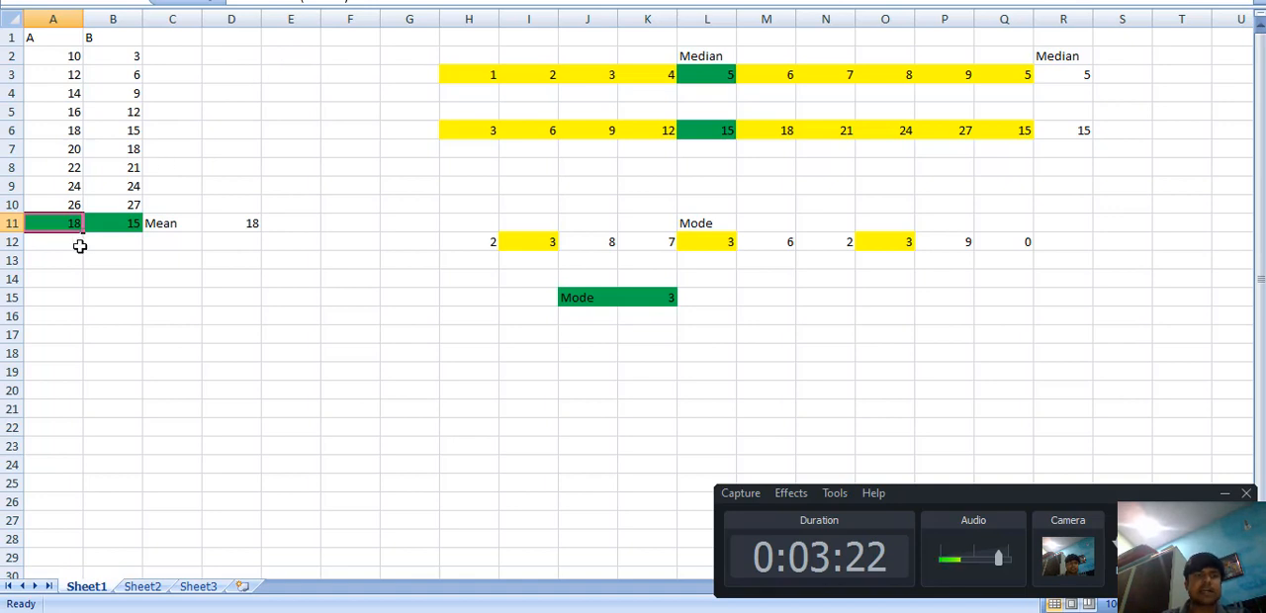
left_click(245, 226)
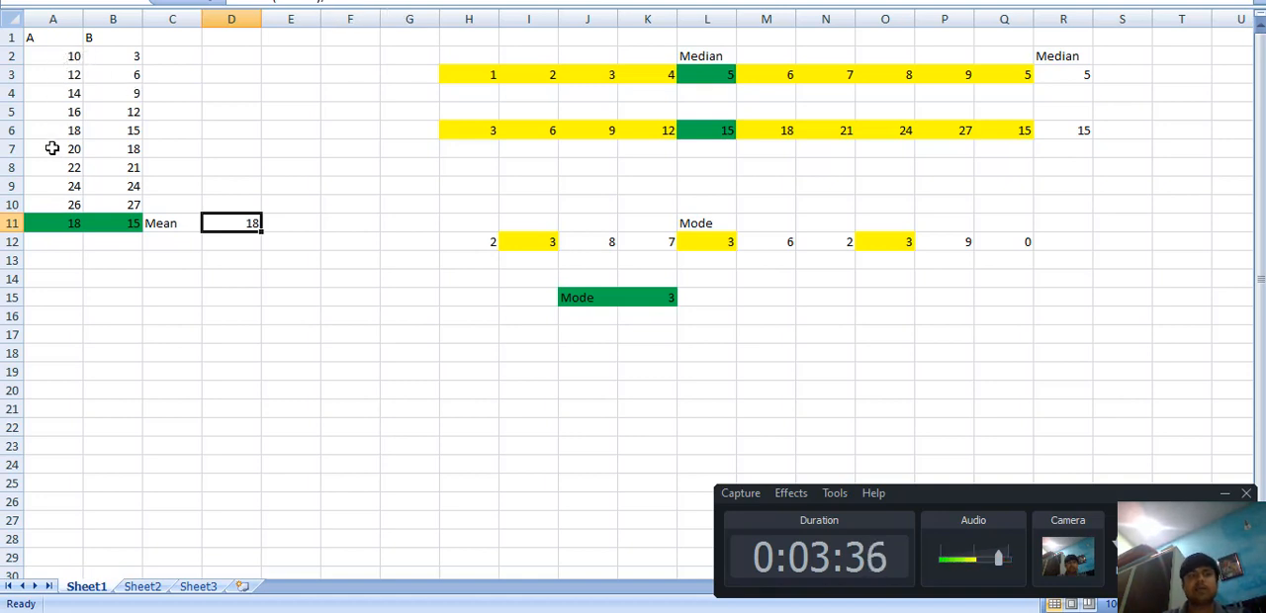
left_click(63, 219)
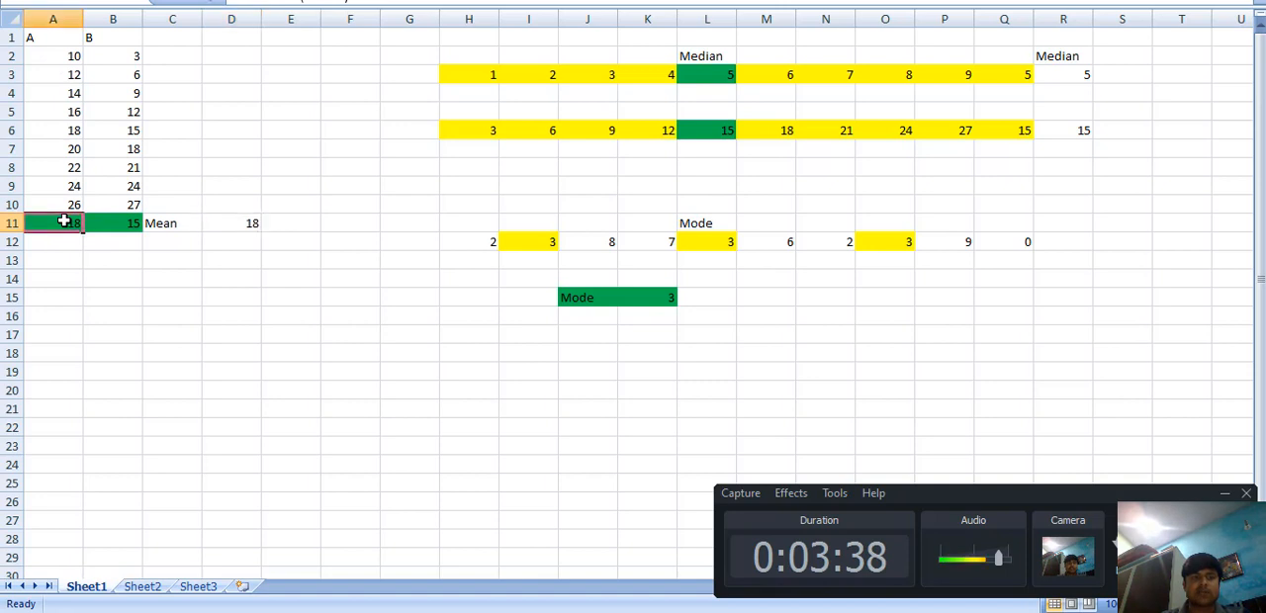
Step: Examine the column B mean formula in B11 against the data in B2:B10 and the formula in D11
left_click(130, 60)
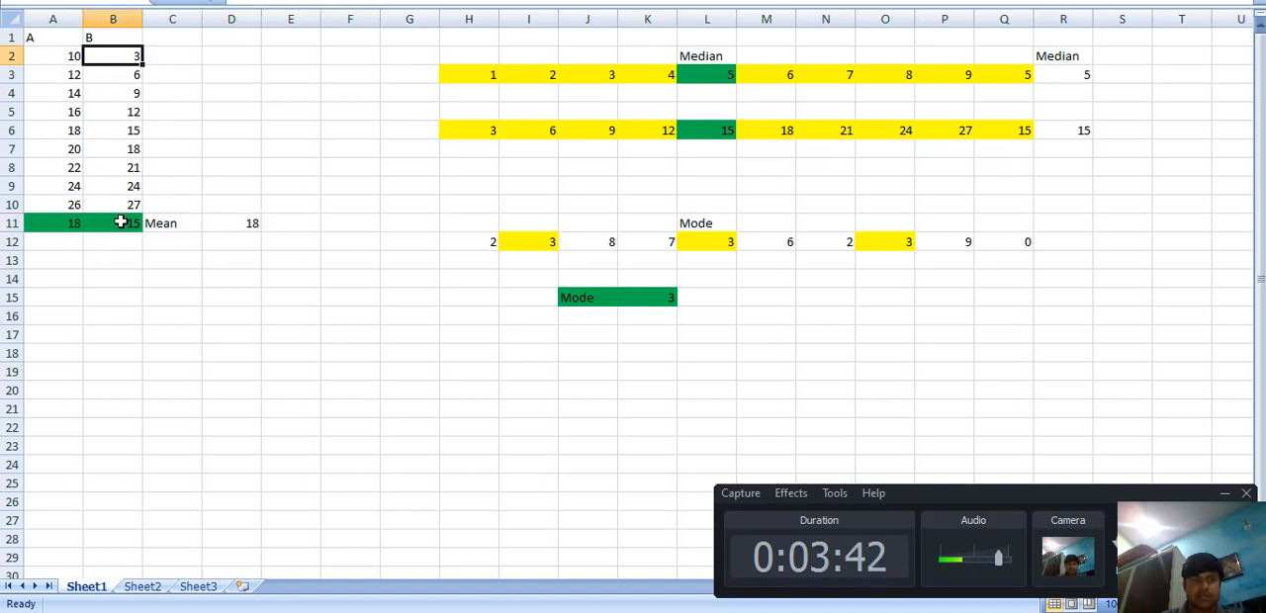
left_click(121, 222)
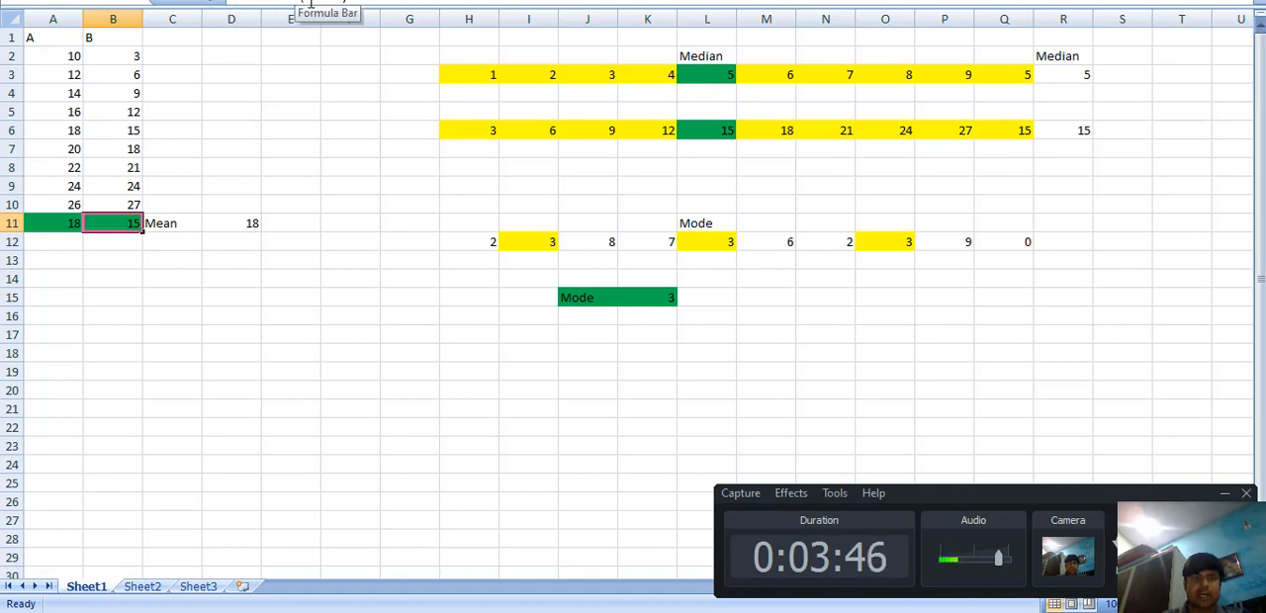
left_click(127, 55)
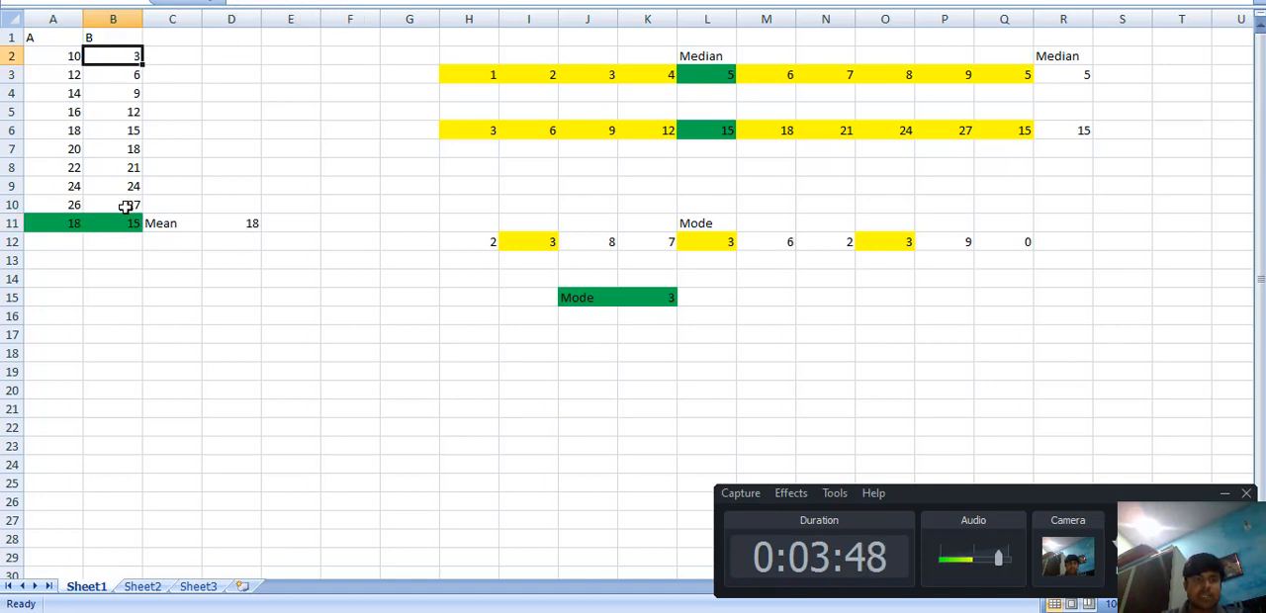
left_click(126, 207)
left_click(118, 227)
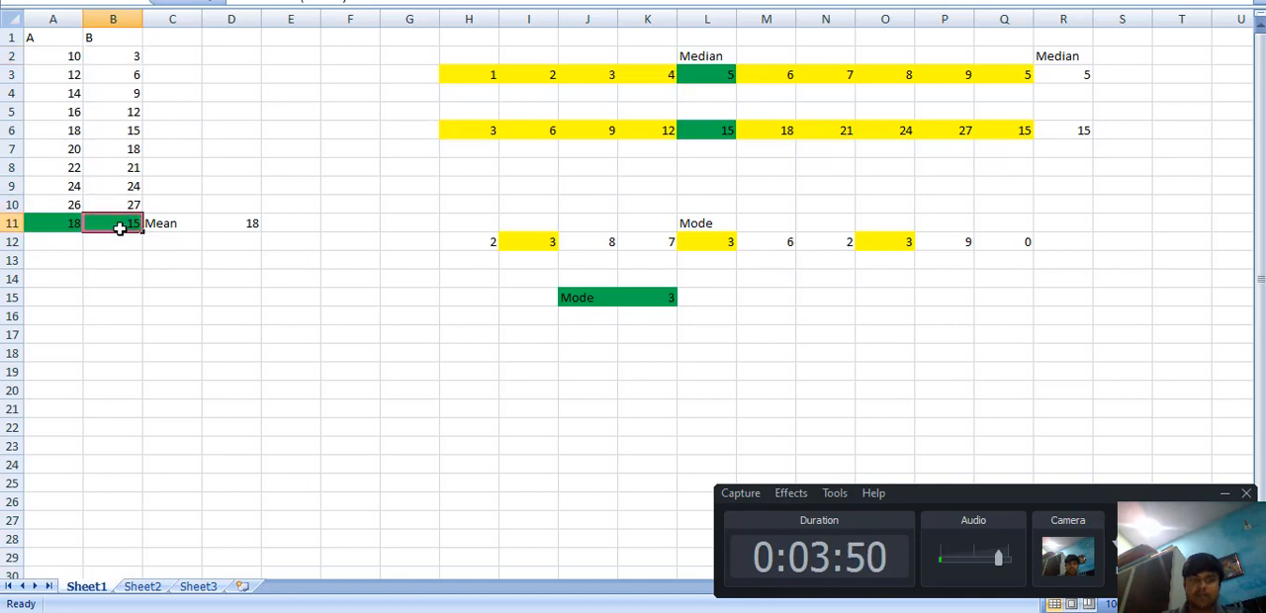
left_click(248, 225)
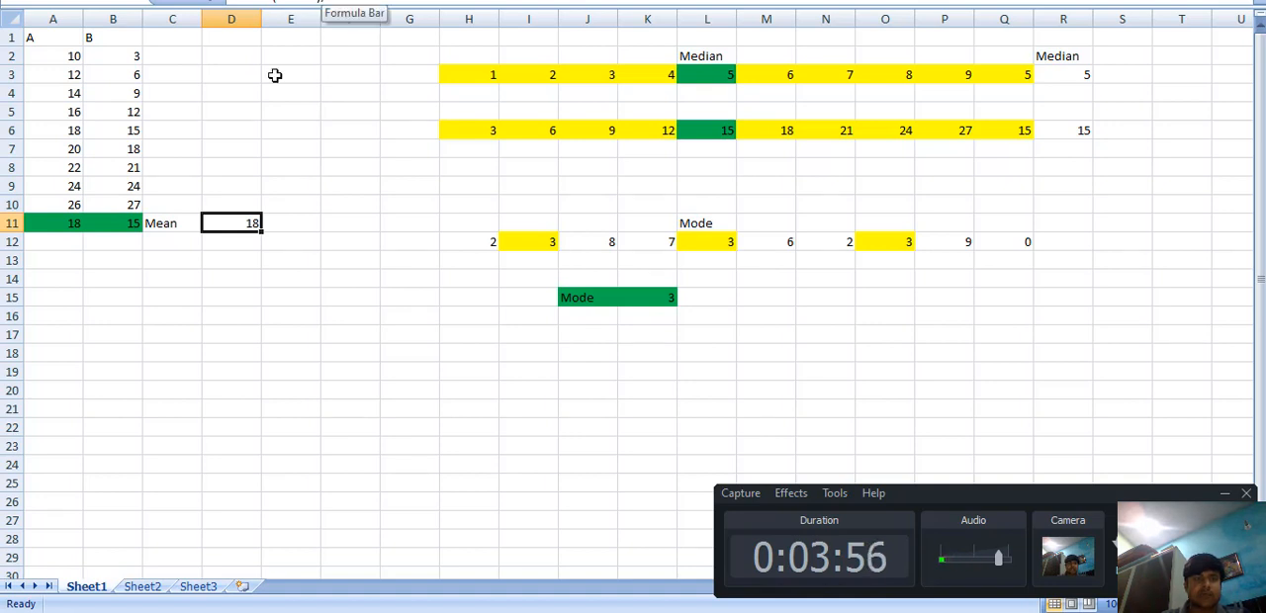
left_click(127, 229)
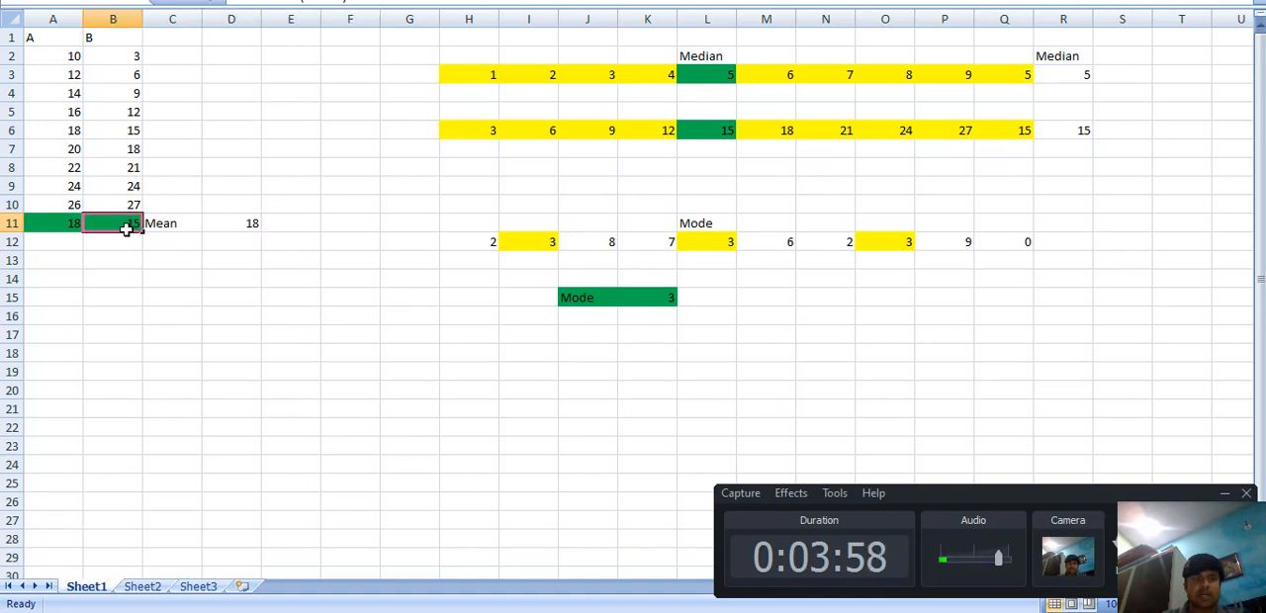
Step: Edit the mean formula in D11 so that its SUM covers B2:B10
left_click(240, 229)
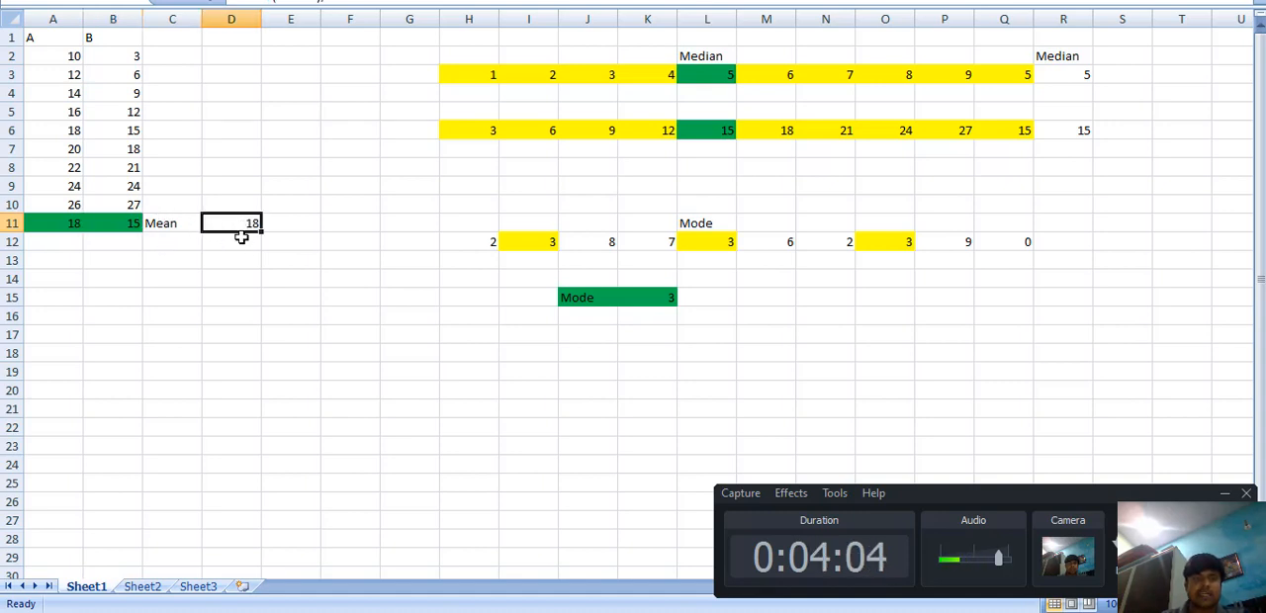
left_click(286, 2)
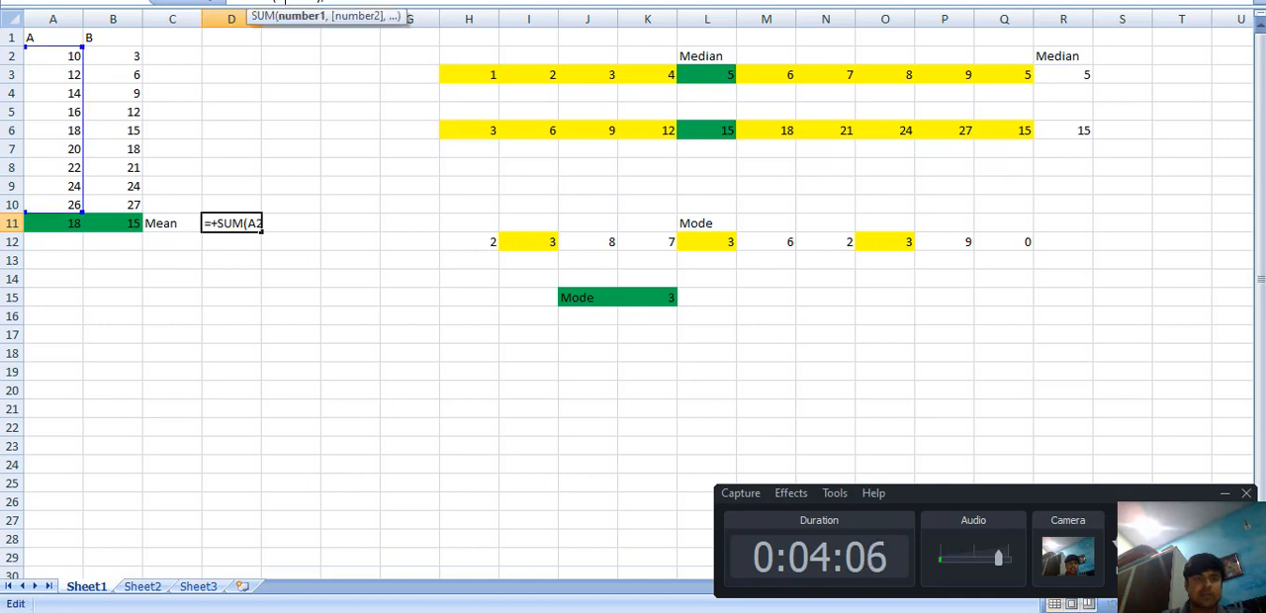
key("BackSpace")
key("BackSpace")
type("b2")
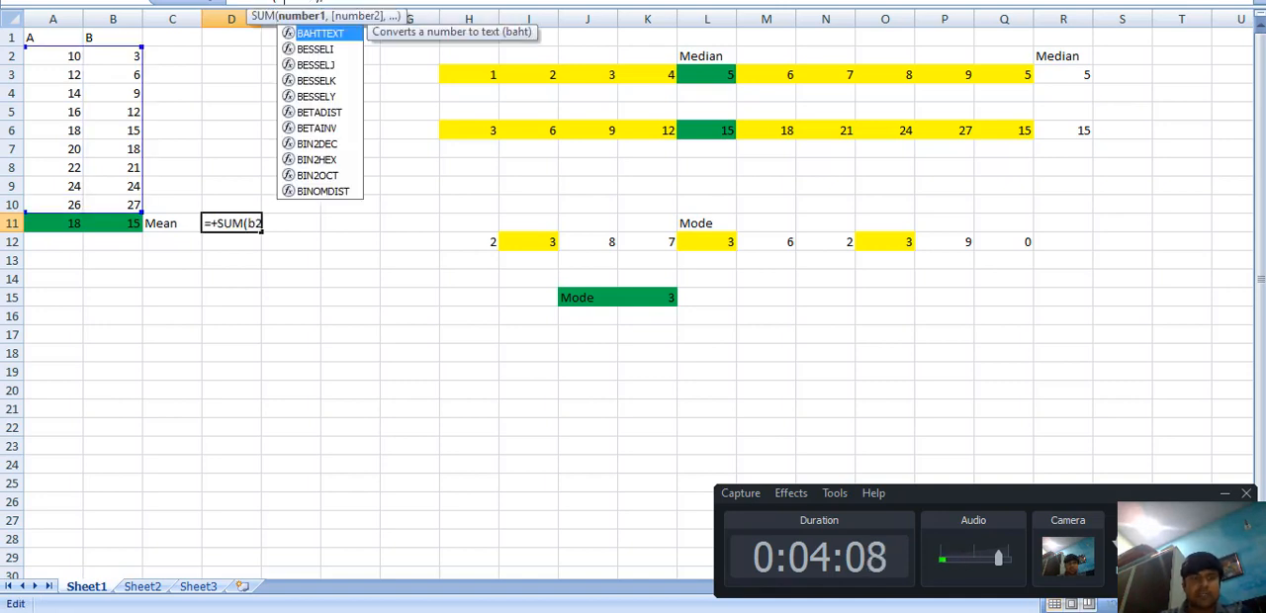
left_click(305, 1)
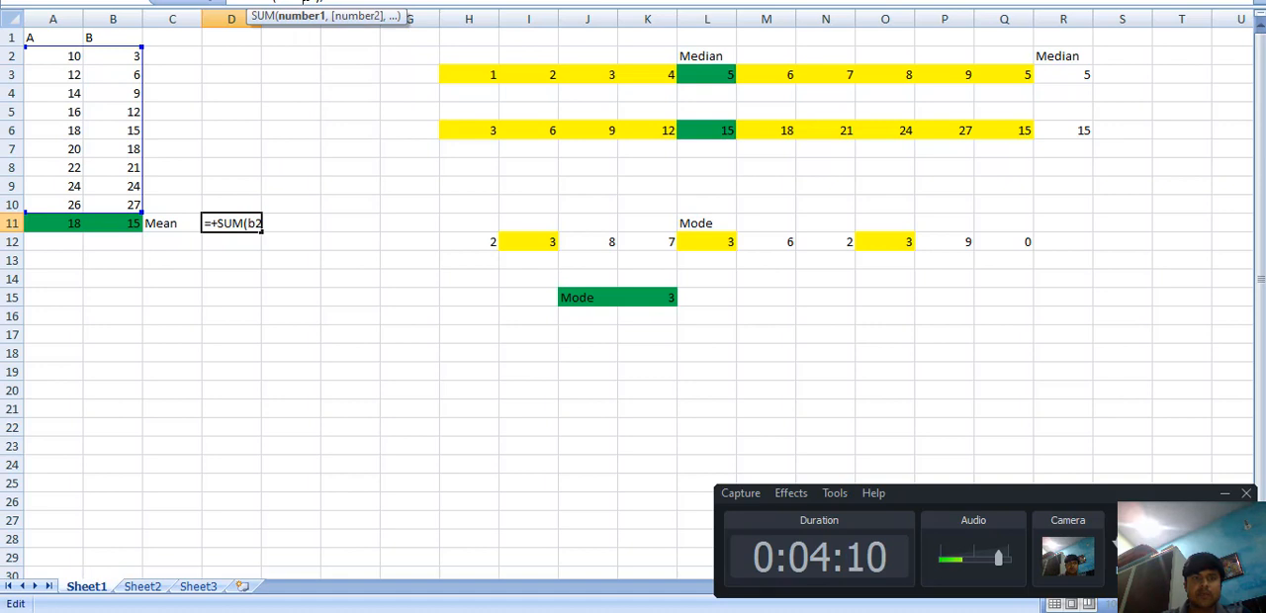
type(":b1")
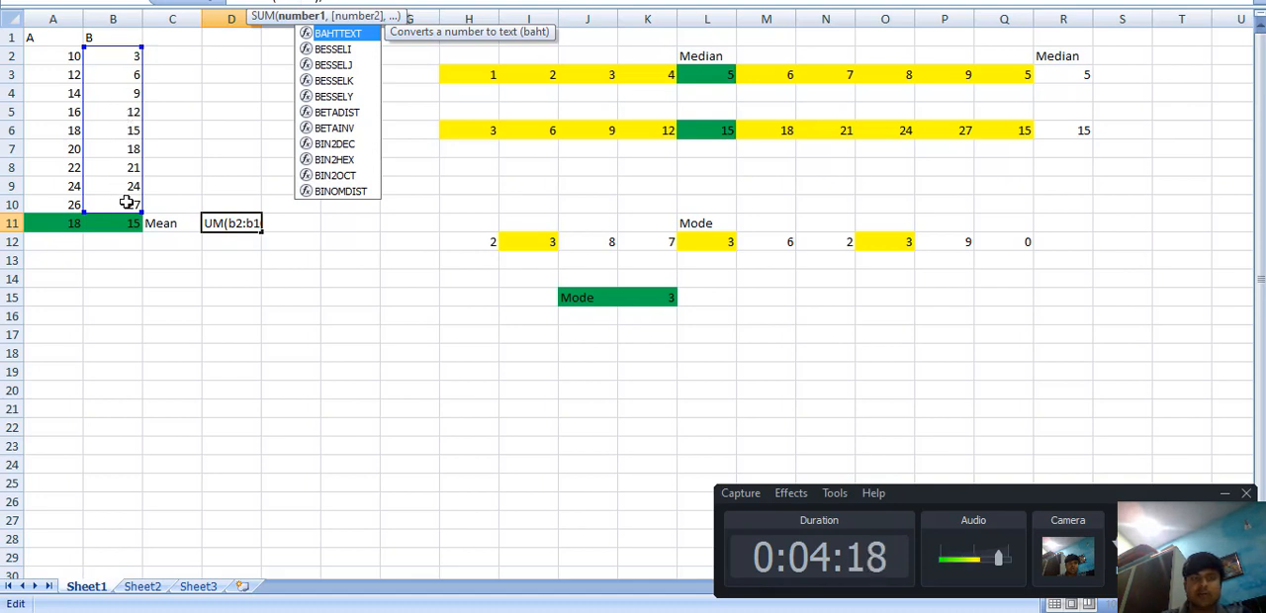
key("Return")
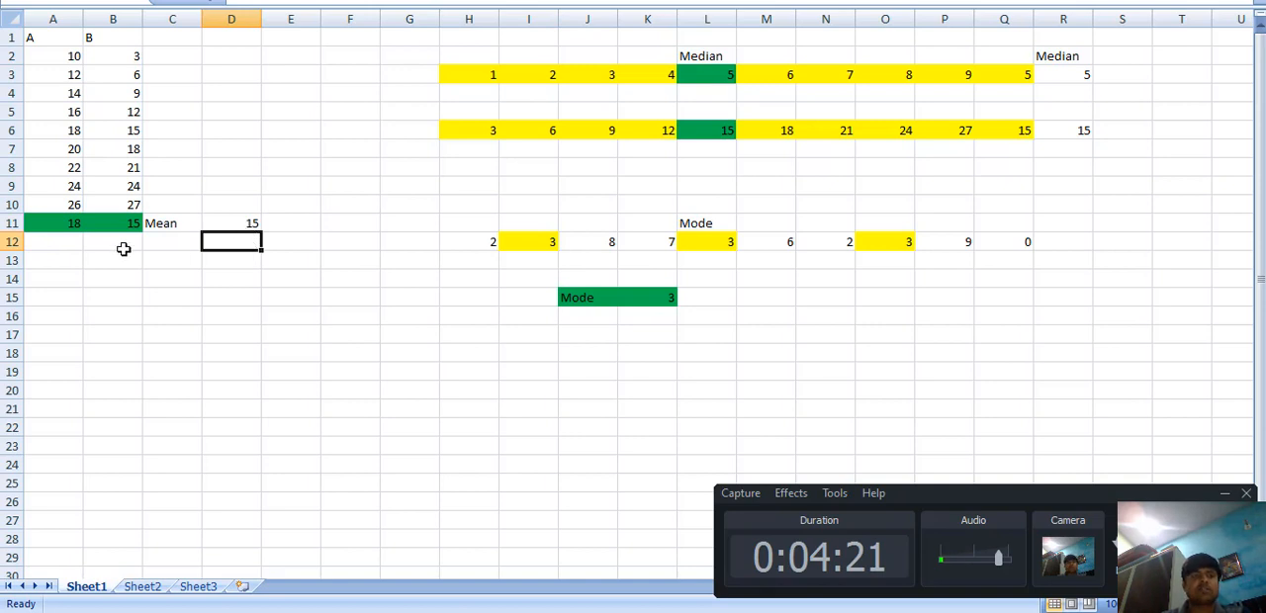
Step: Compare the edited mean formula in D11 with the mean formula in A11
left_click(217, 220)
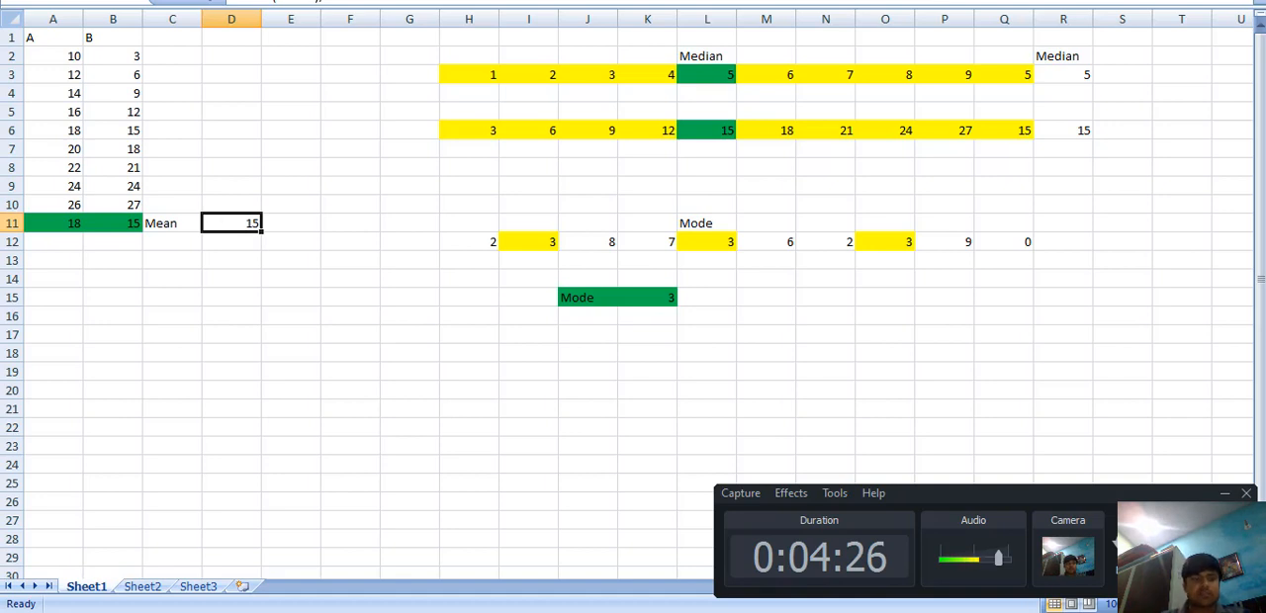
left_click(58, 224)
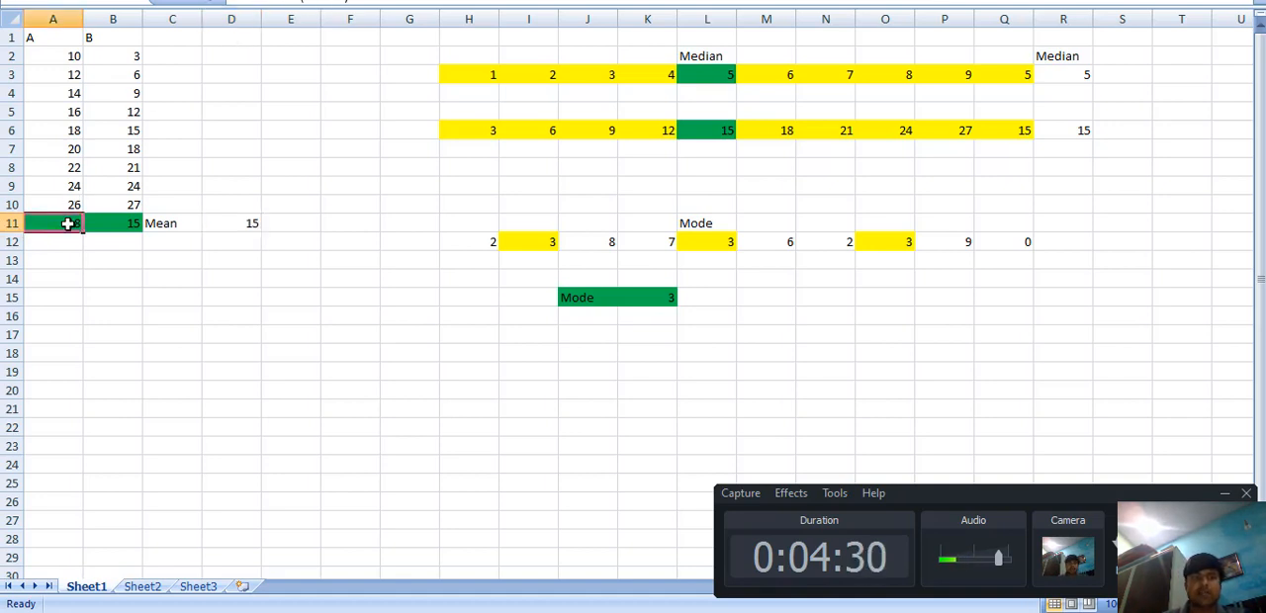
left_click(251, 235)
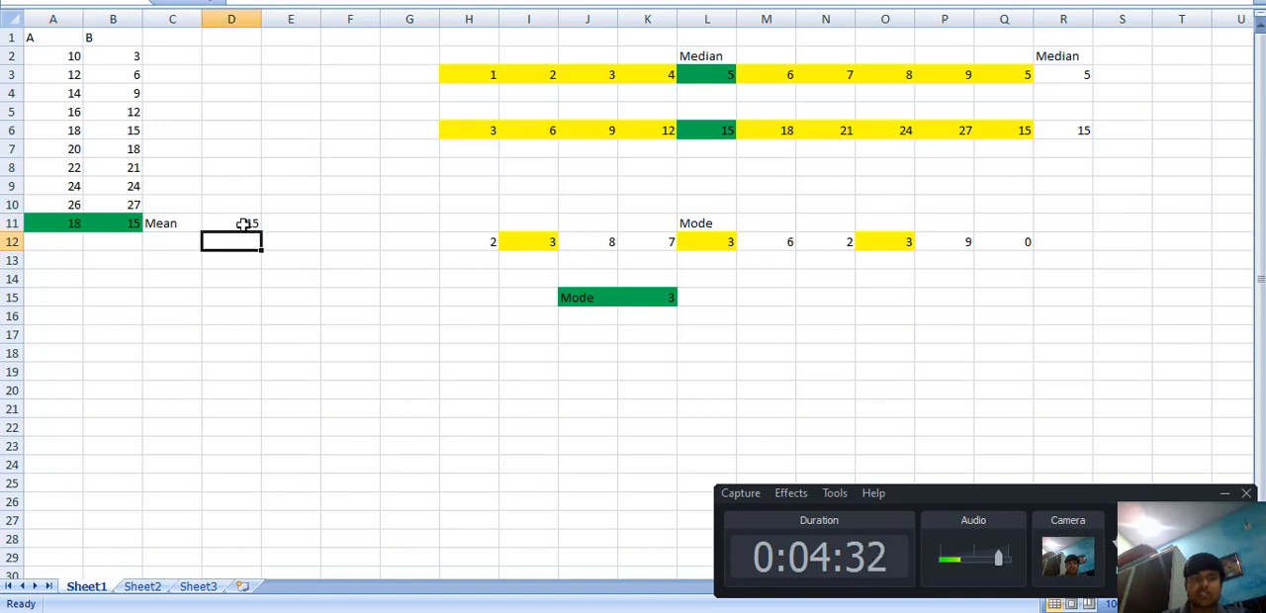
left_click(243, 224)
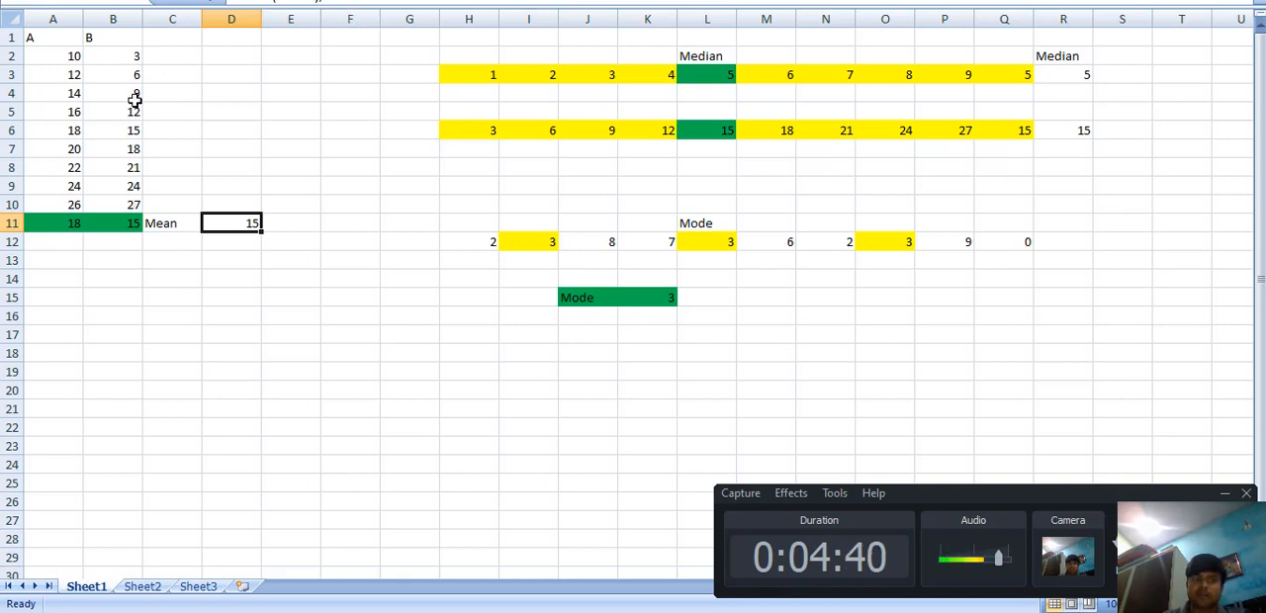
Step: Examine the Median example, moving through the row 3 values from H3 to P3
left_click(712, 51)
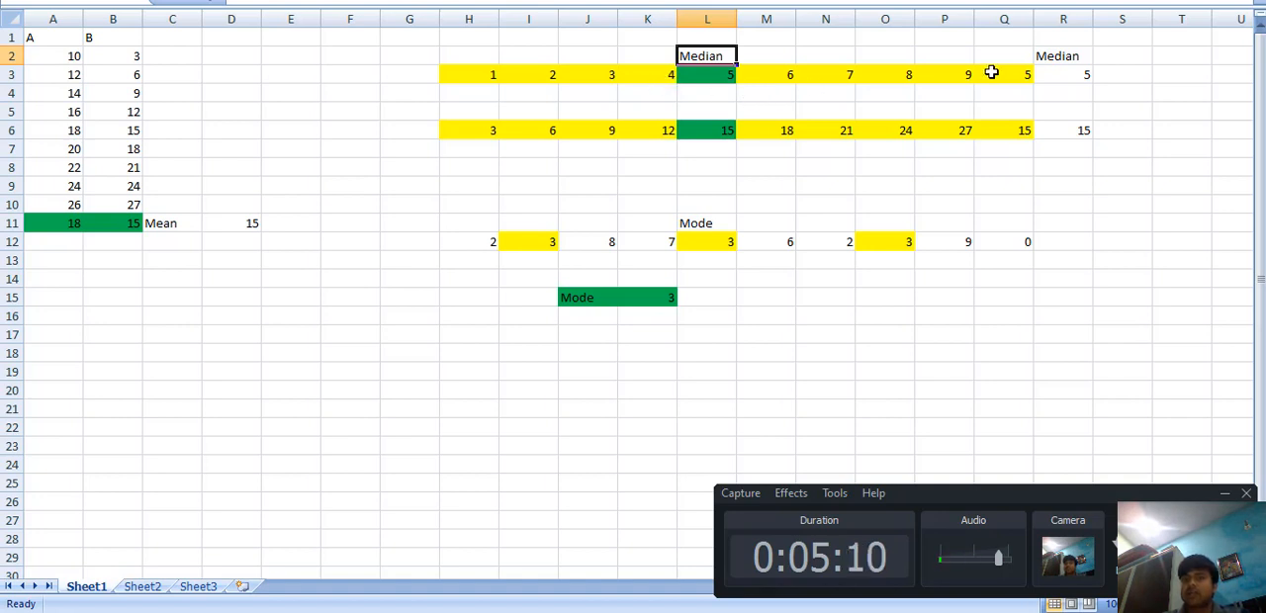
left_click(475, 76)
key("Right")
key("Right")
key("Right")
key("Right")
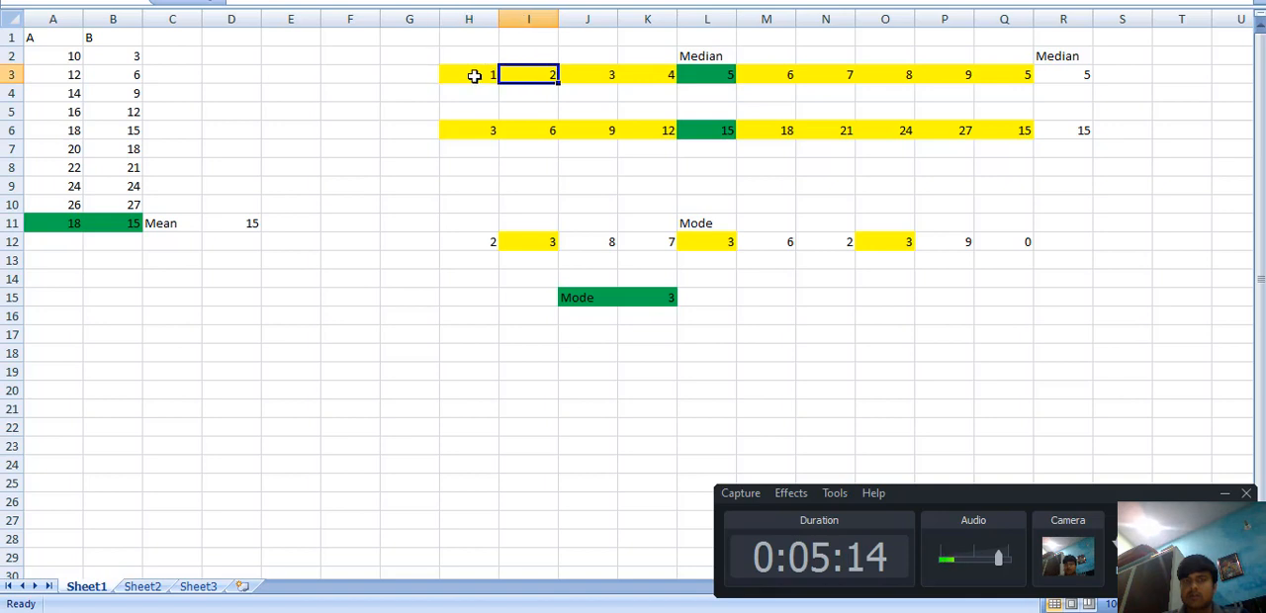
key("Right")
key("Right")
key("Right")
key("Right")
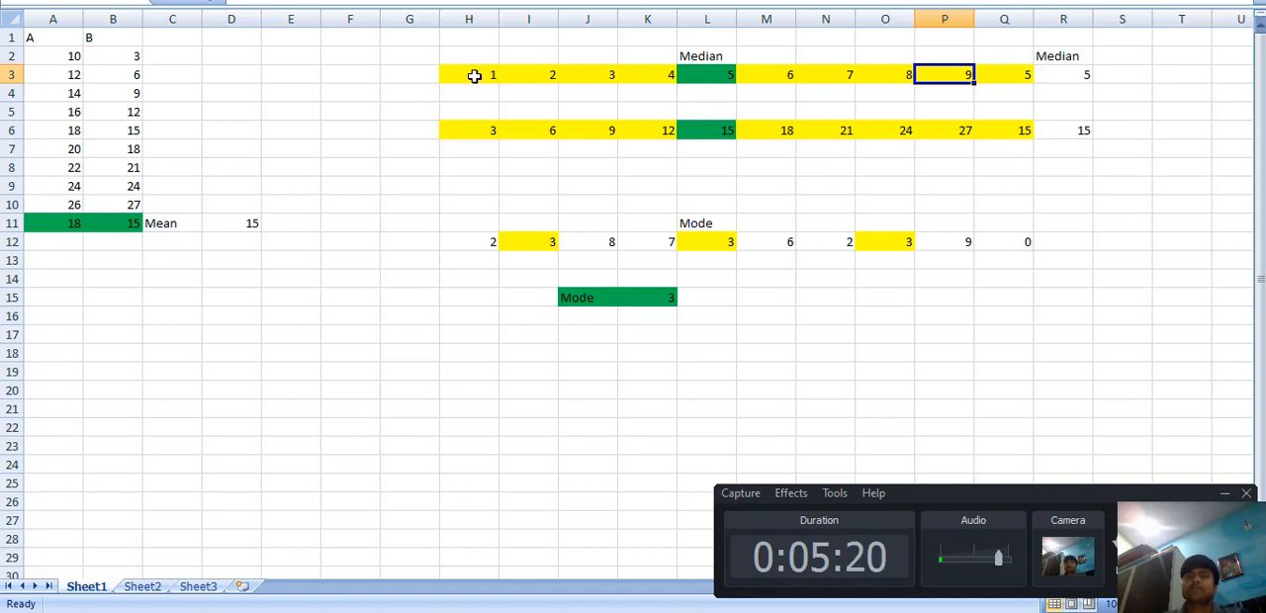
Step: Fill the whole of column Q with a light tan colour
left_click(999, 19)
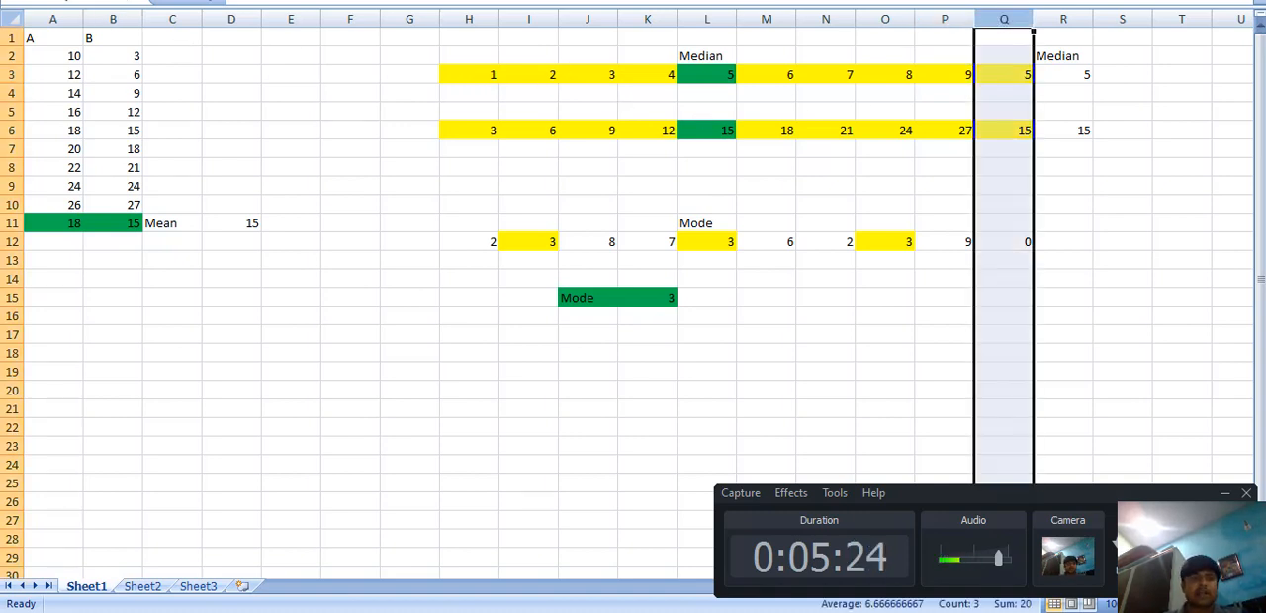
left_click(74, 0)
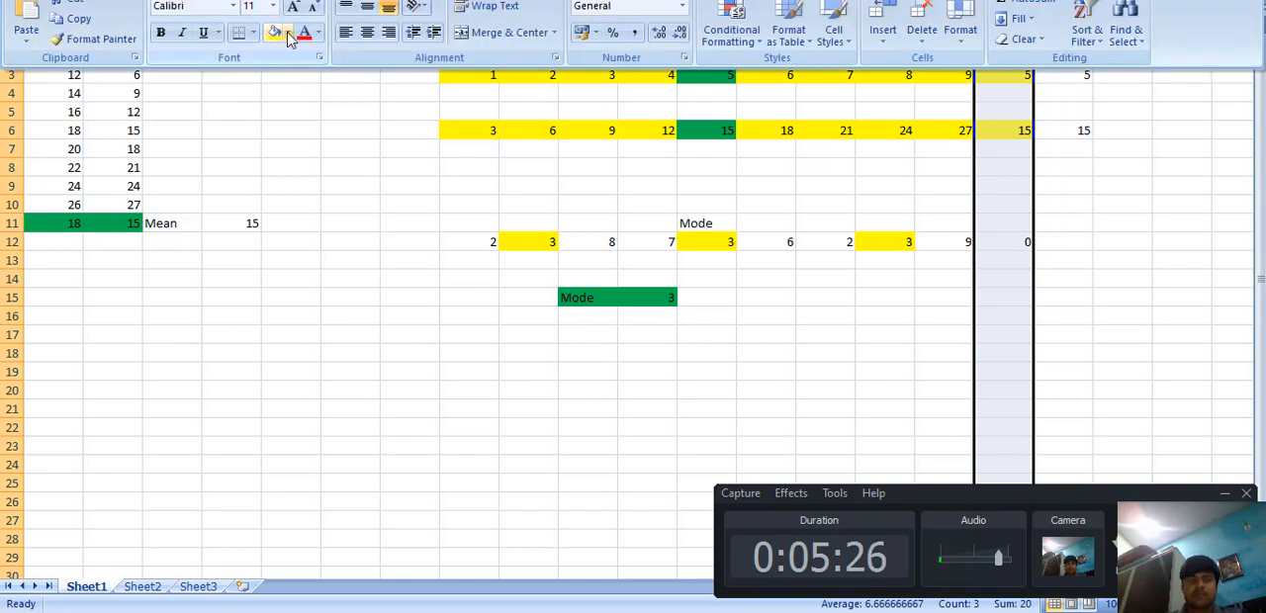
left_click(287, 33)
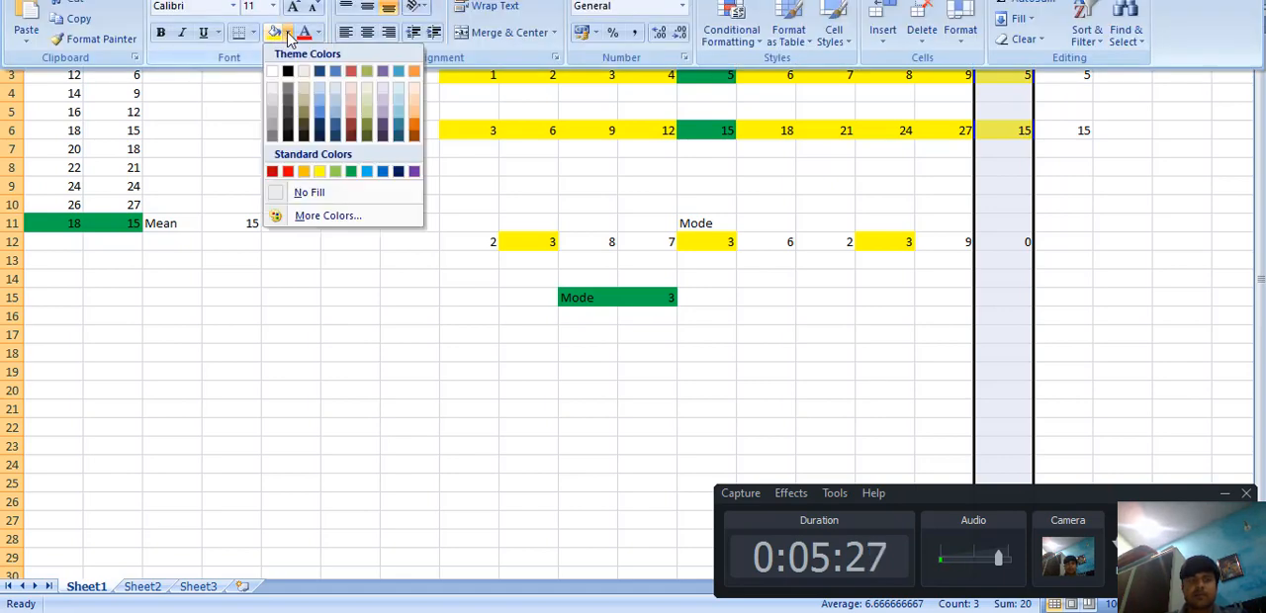
left_click(305, 83)
left_click(1181, 170)
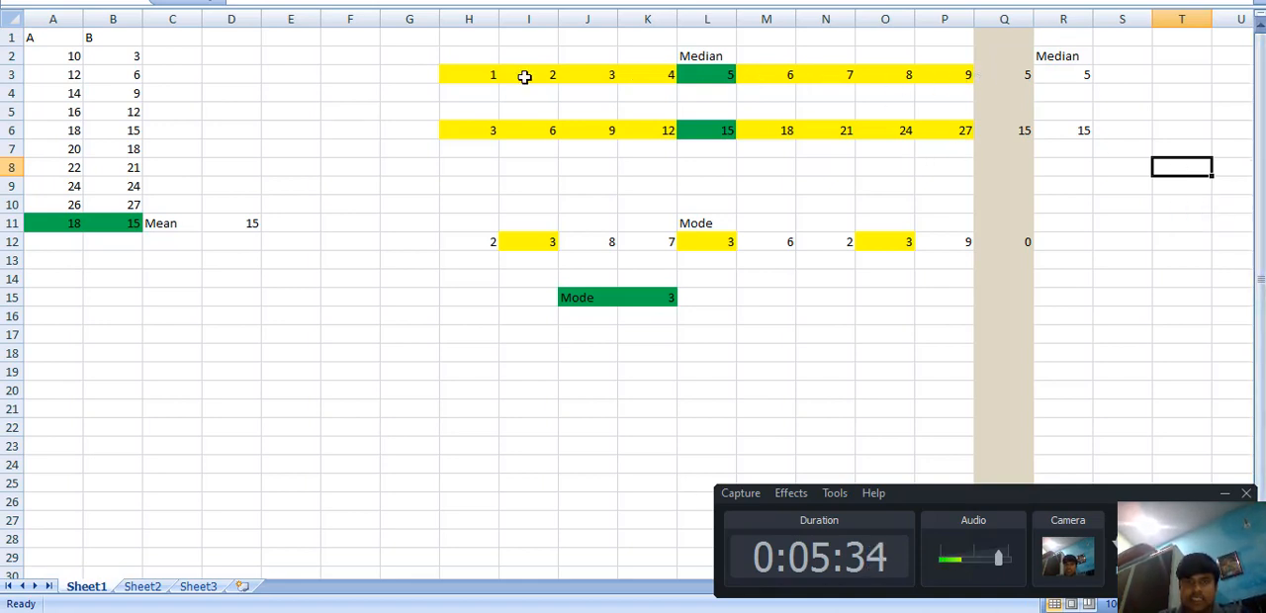
Step: Examine how H3:K3 and M3:P3 lie on either side of the row 3 median in L3
left_click_drag(459, 77, 644, 75)
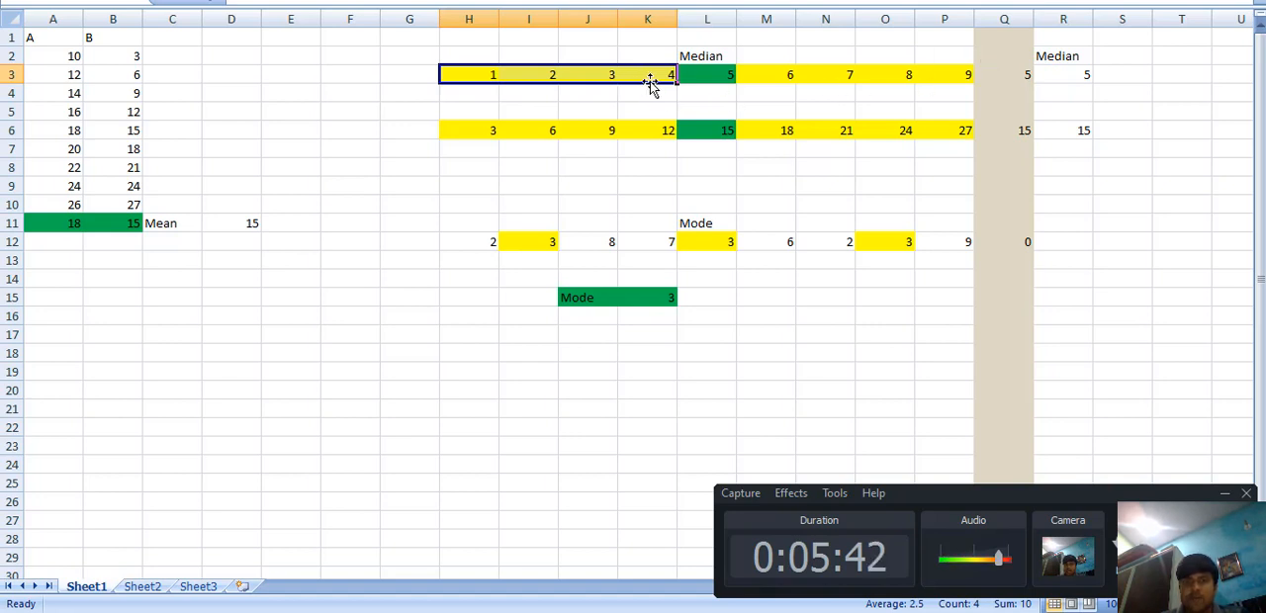
left_click_drag(757, 76, 944, 76)
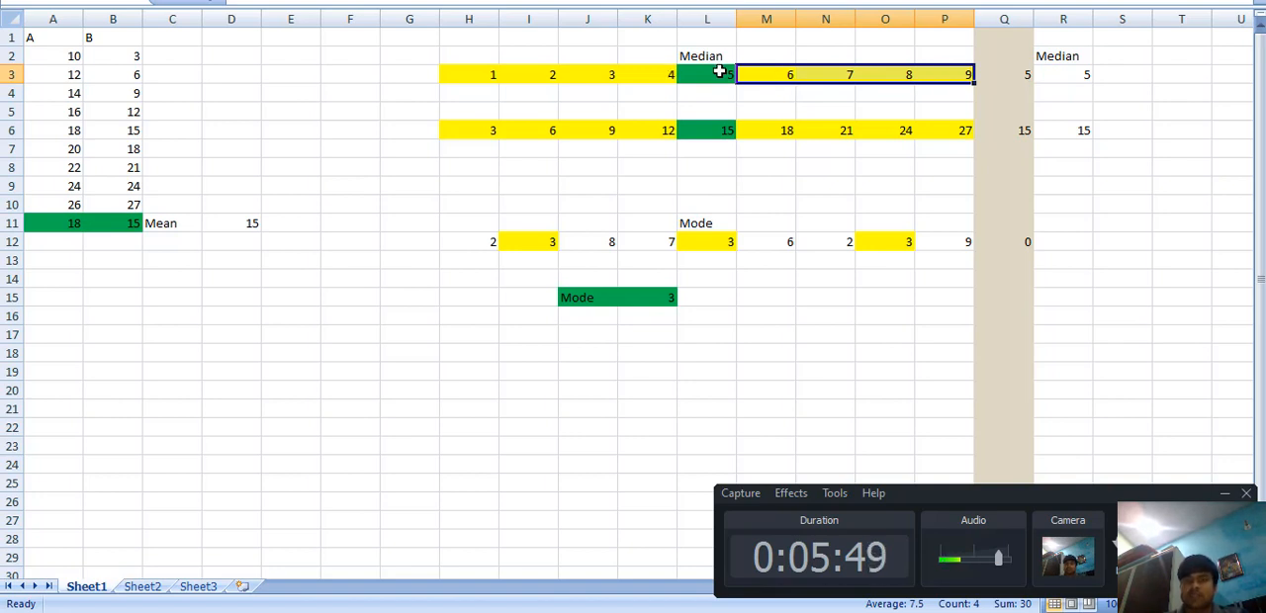
left_click(720, 72)
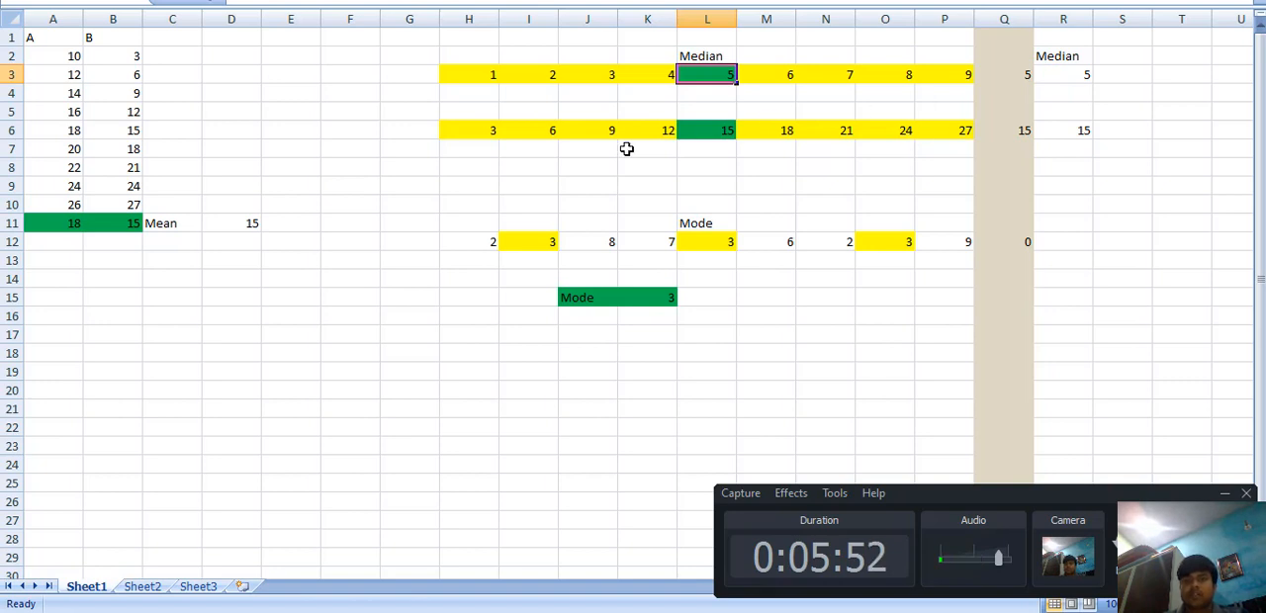
Step: Examine the second median example in row 6, comparing H6:K6 and M6:P6 around the middle cell L6
left_click(481, 130)
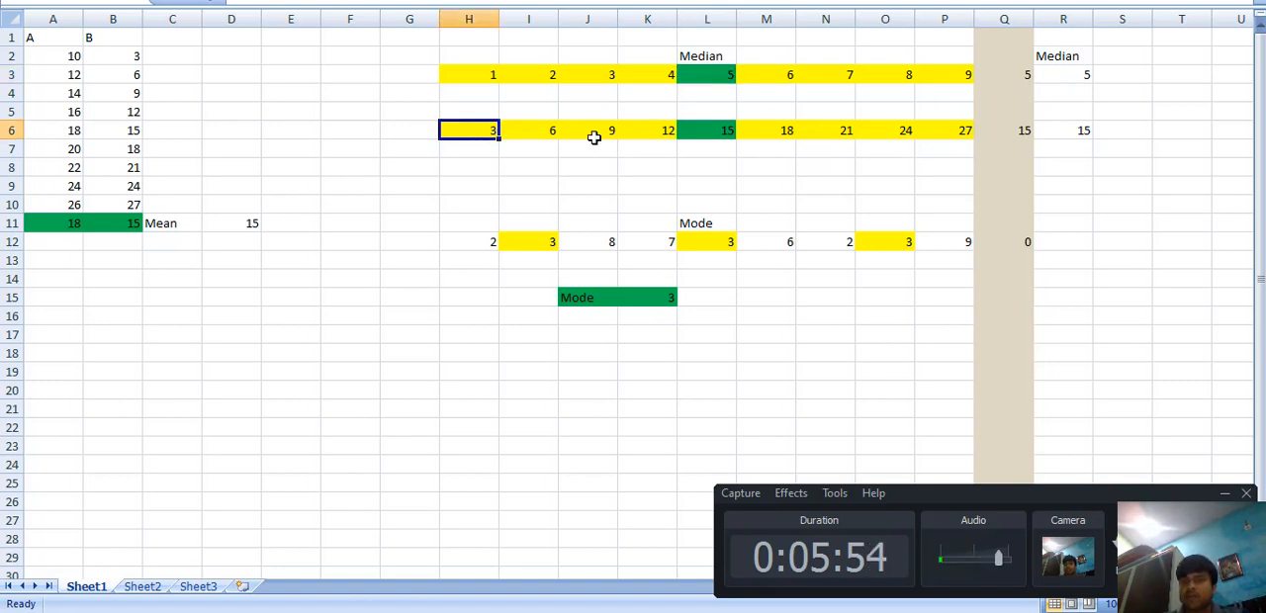
left_click(967, 131)
left_click_drag(460, 135, 659, 129)
left_click_drag(763, 130, 946, 125)
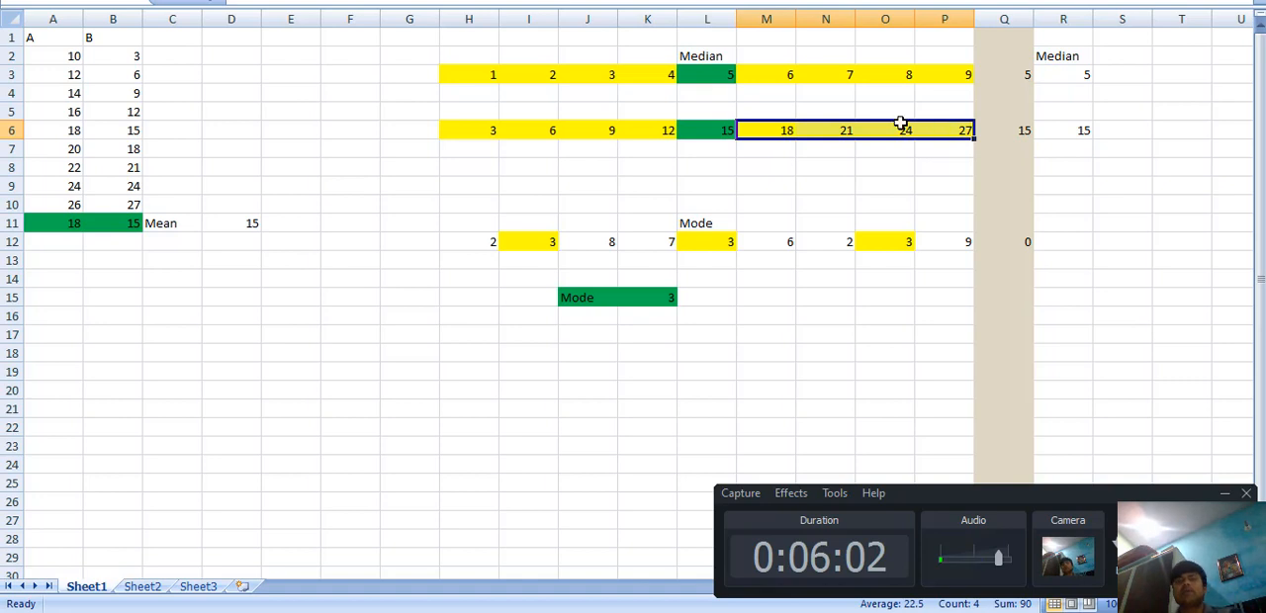
left_click(716, 131)
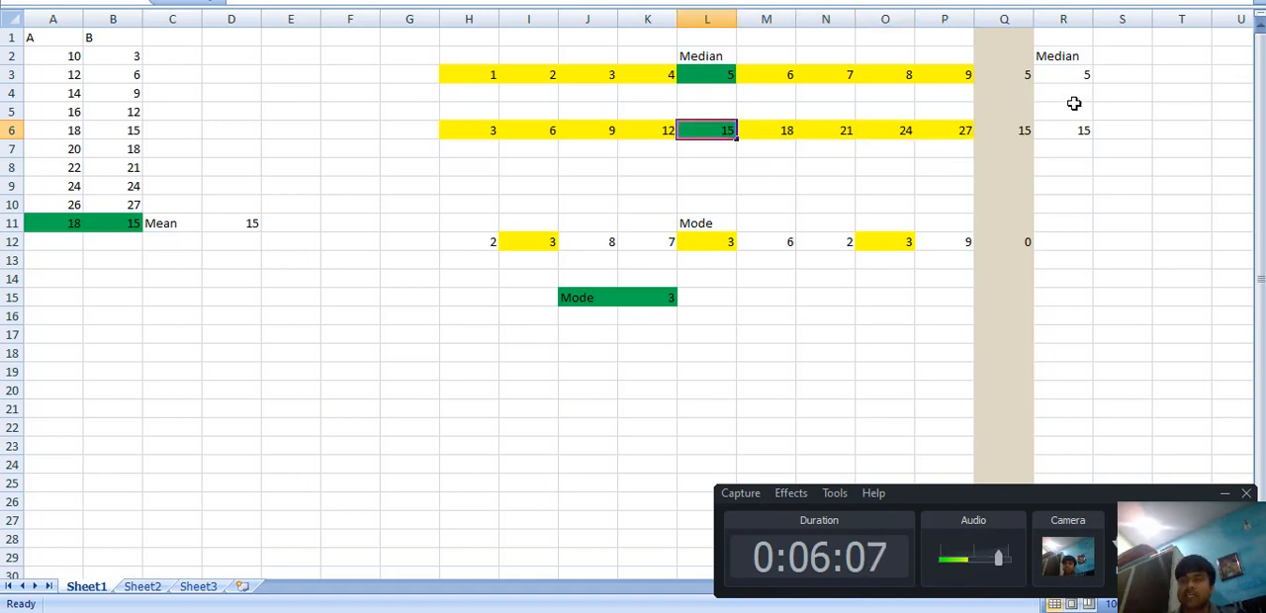
Step: Compare the median results in R3, Q3 and R6 for the two example rows
left_click(1060, 68)
left_click(993, 72)
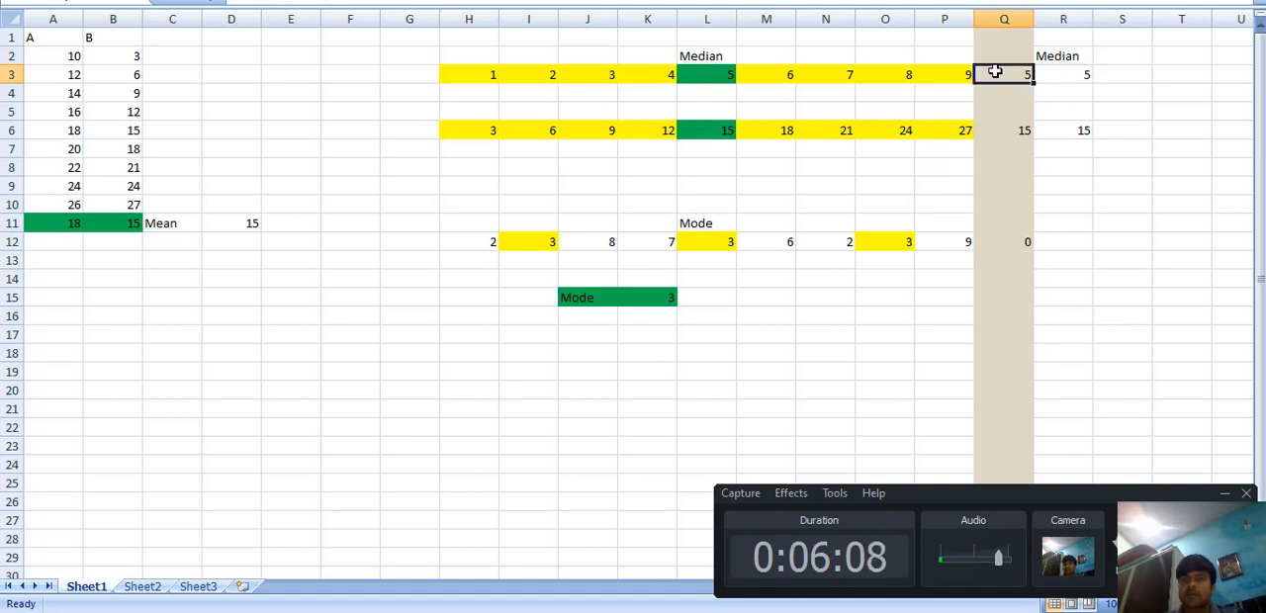
left_click(1077, 129)
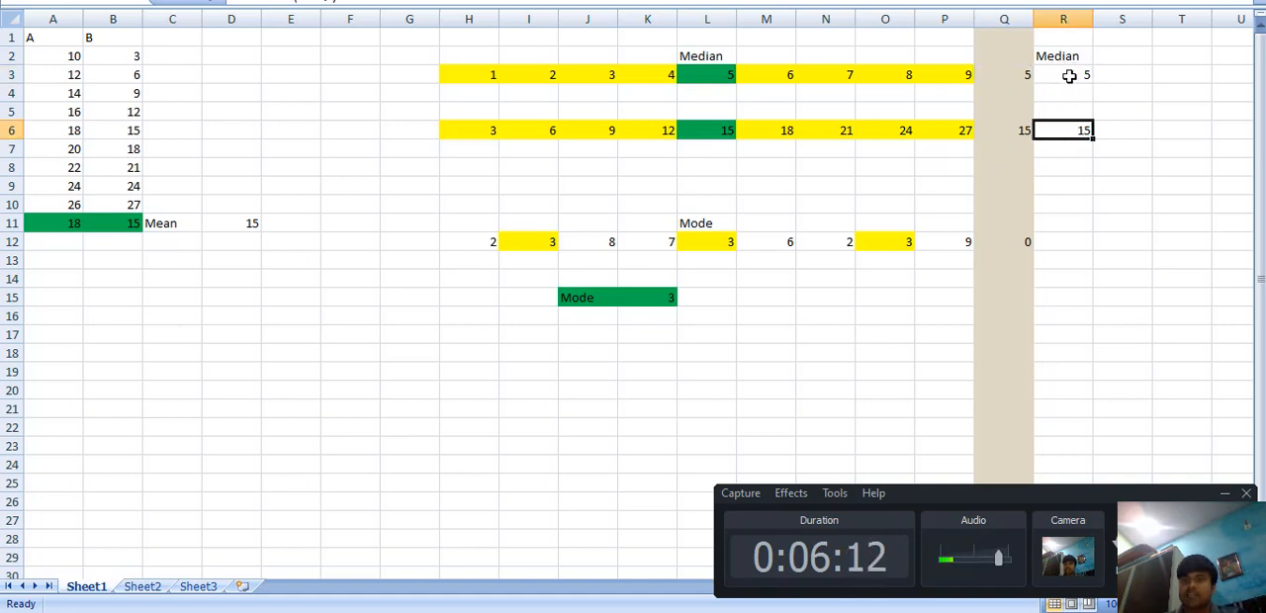
left_click(1069, 76)
left_click(1068, 131)
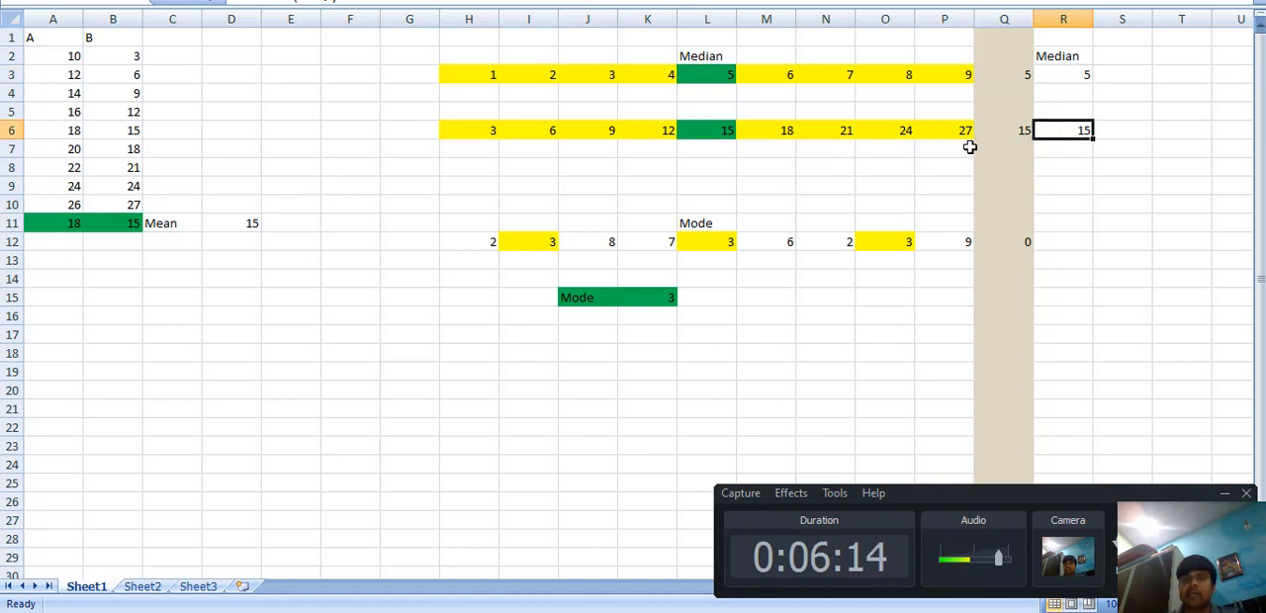
Step: Enter a MEDIAN formula over H3:P3 in cell E5 and compare it with the middle value in L3
left_click(318, 106)
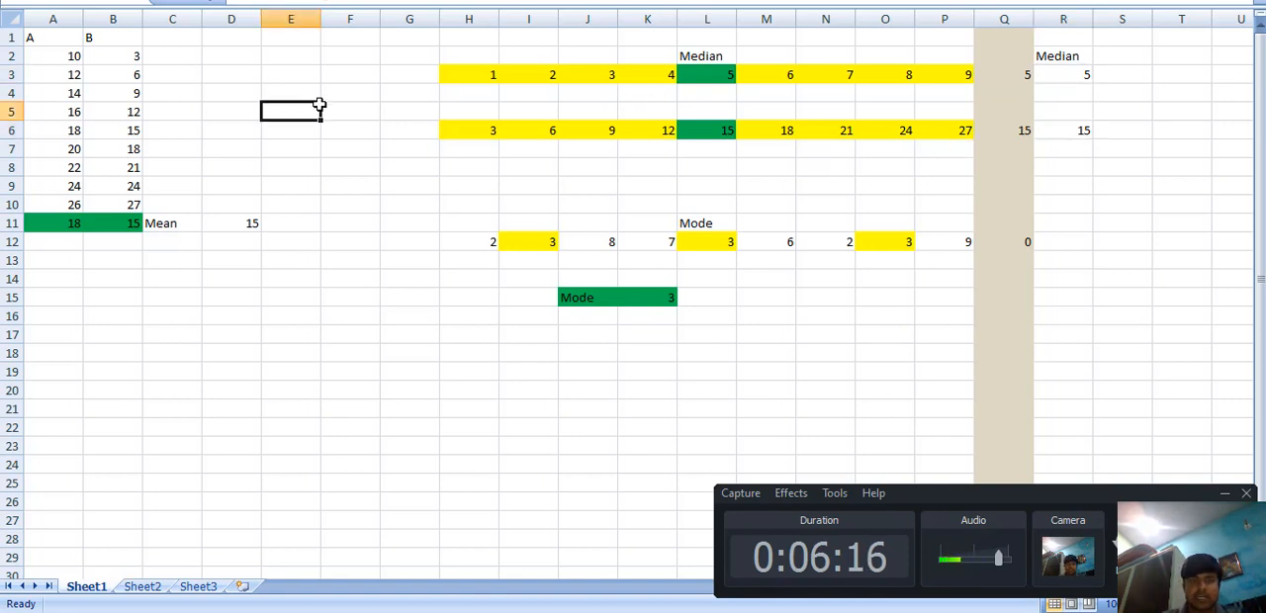
type("+")
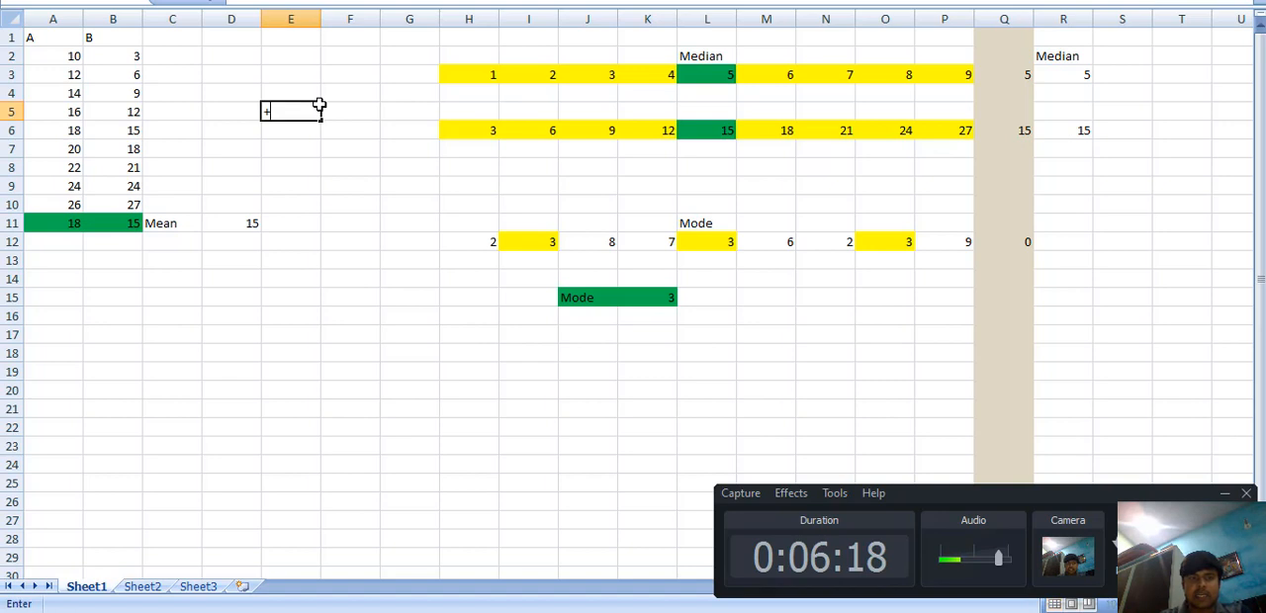
type("med")
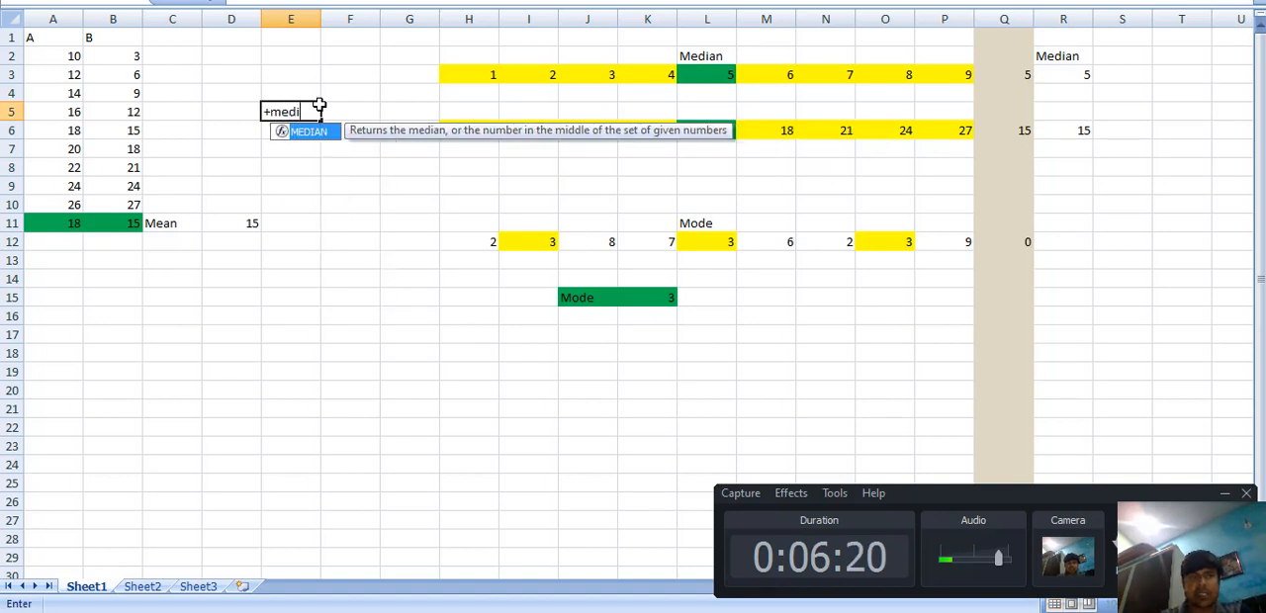
type("i")
double_click(311, 133)
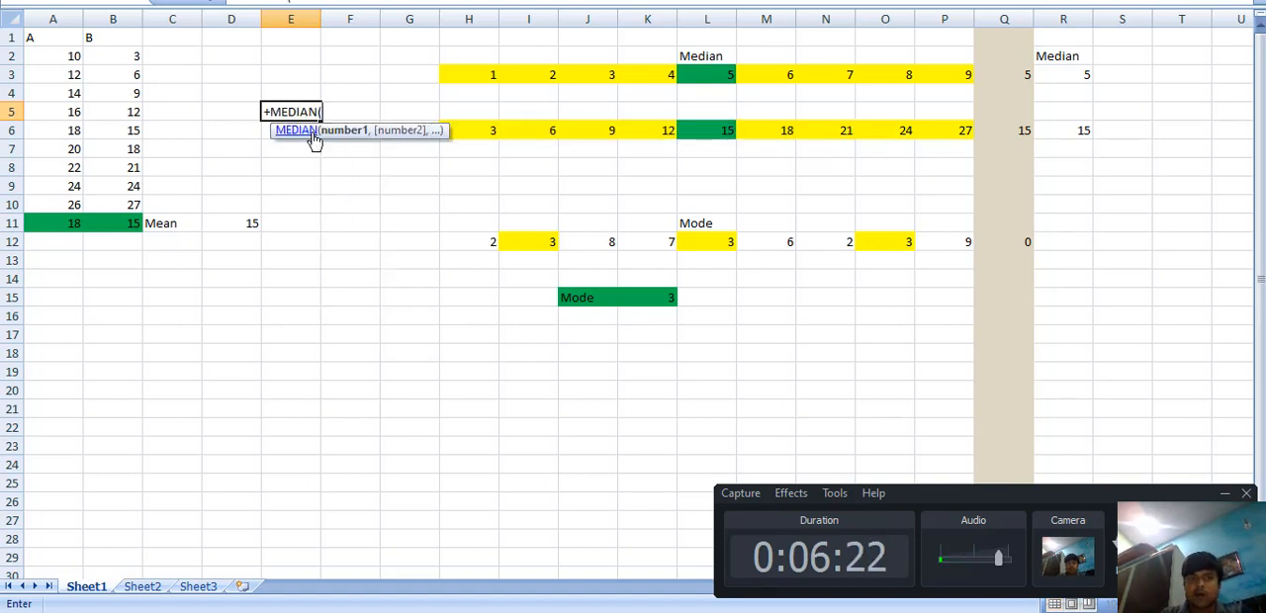
left_click_drag(473, 76, 948, 76)
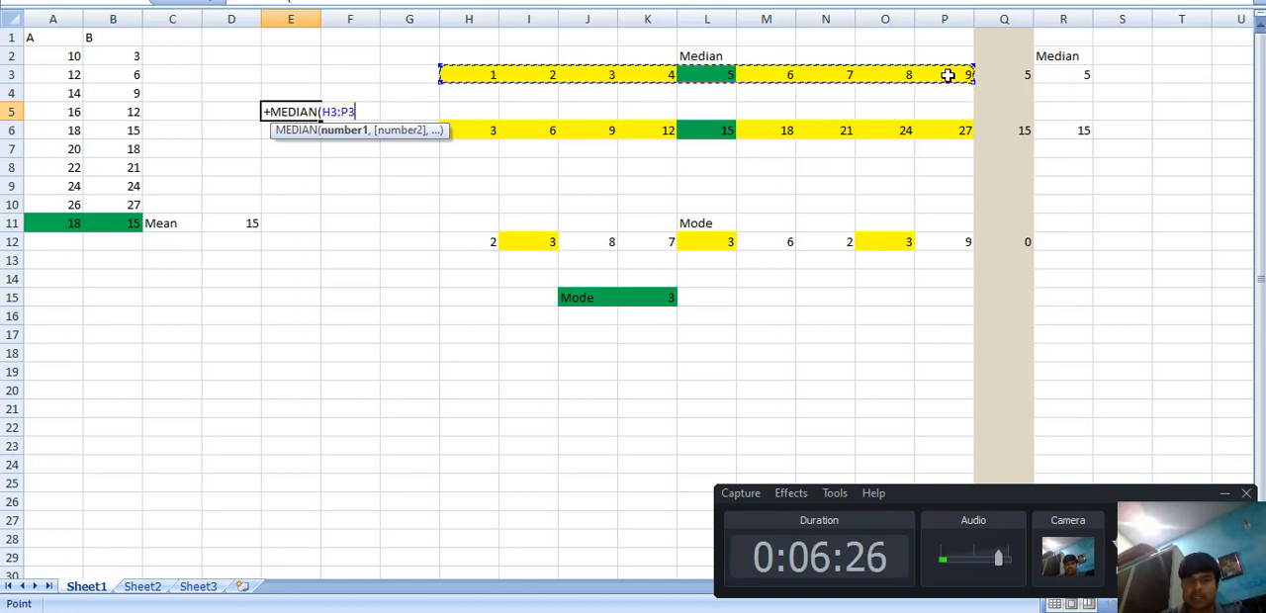
key("Return")
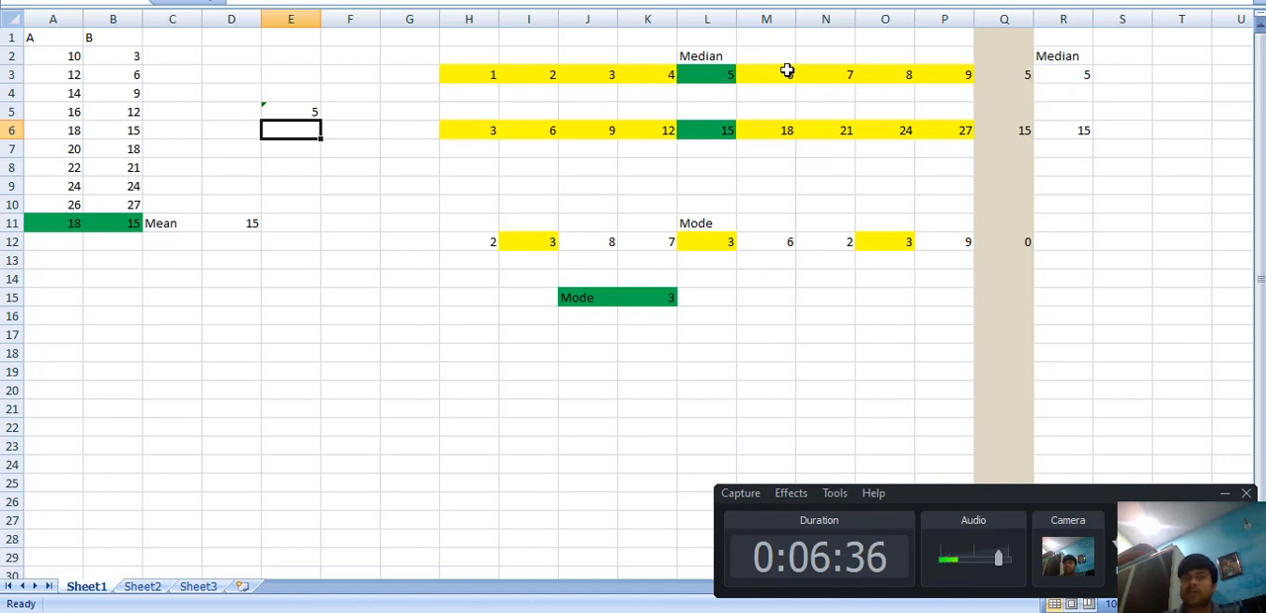
left_click(714, 74)
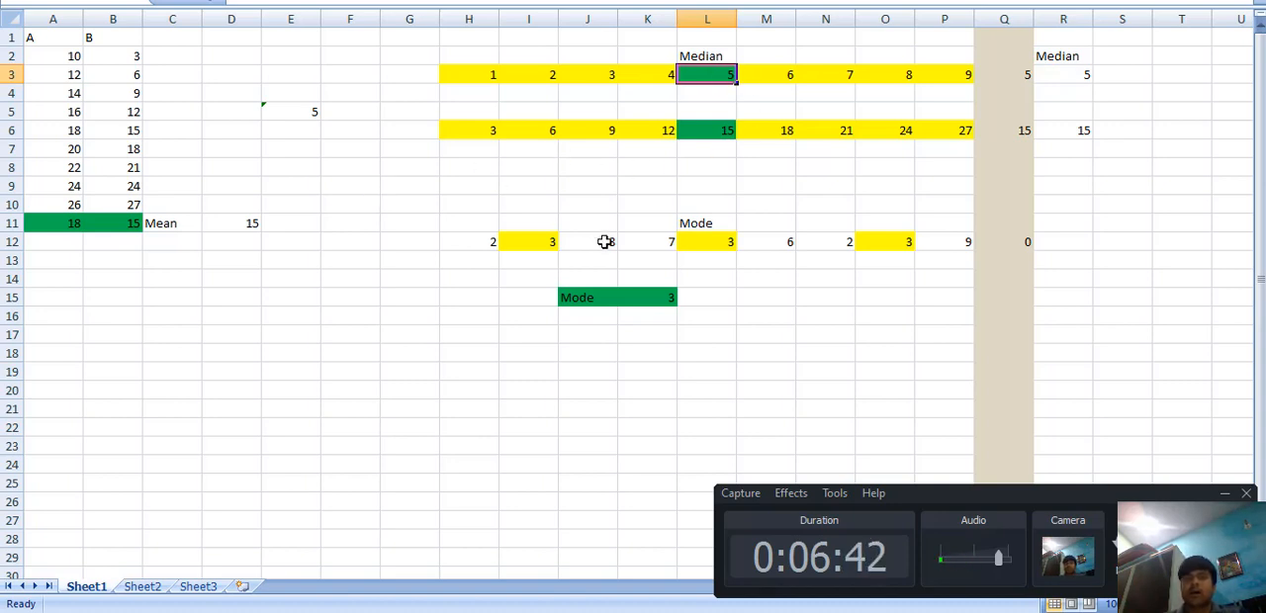
Step: Examine the Mode example in row 12, going through the highlighted repeated values in I12, L12 and O12
left_click(727, 208)
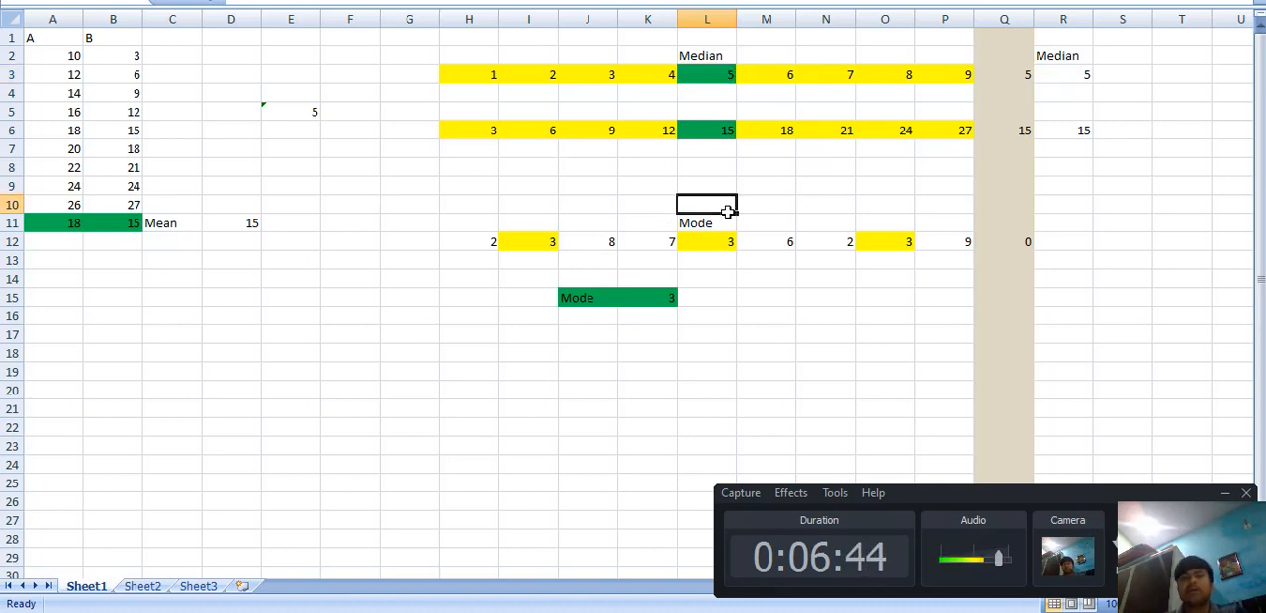
left_click(705, 222)
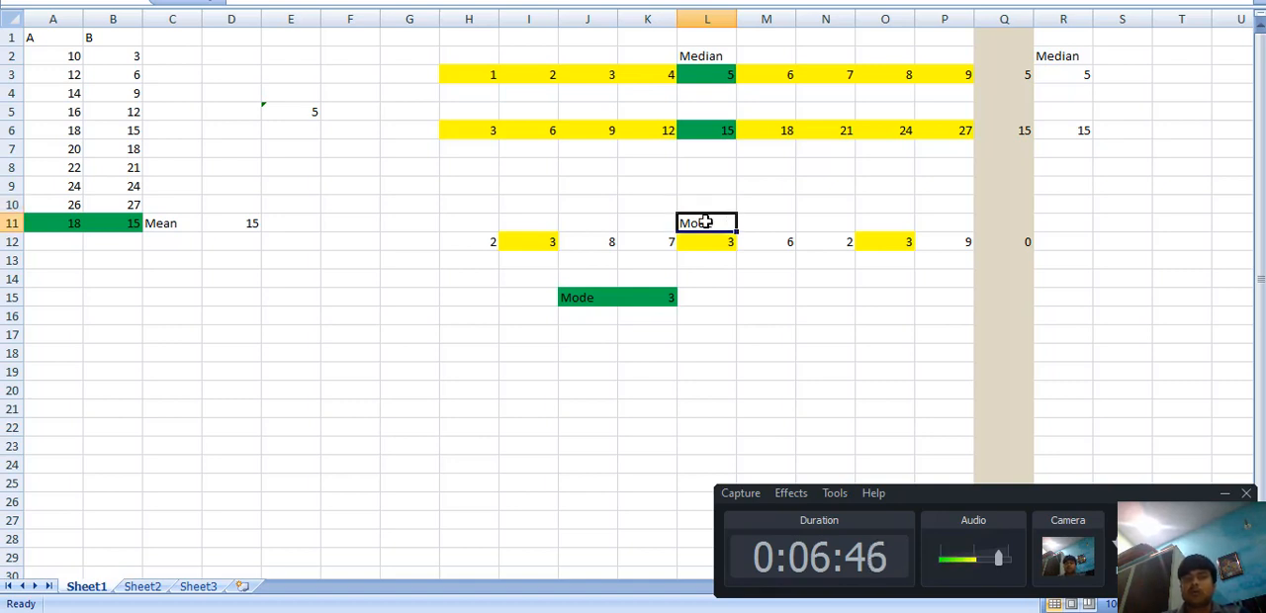
left_click(529, 243)
left_click(702, 251)
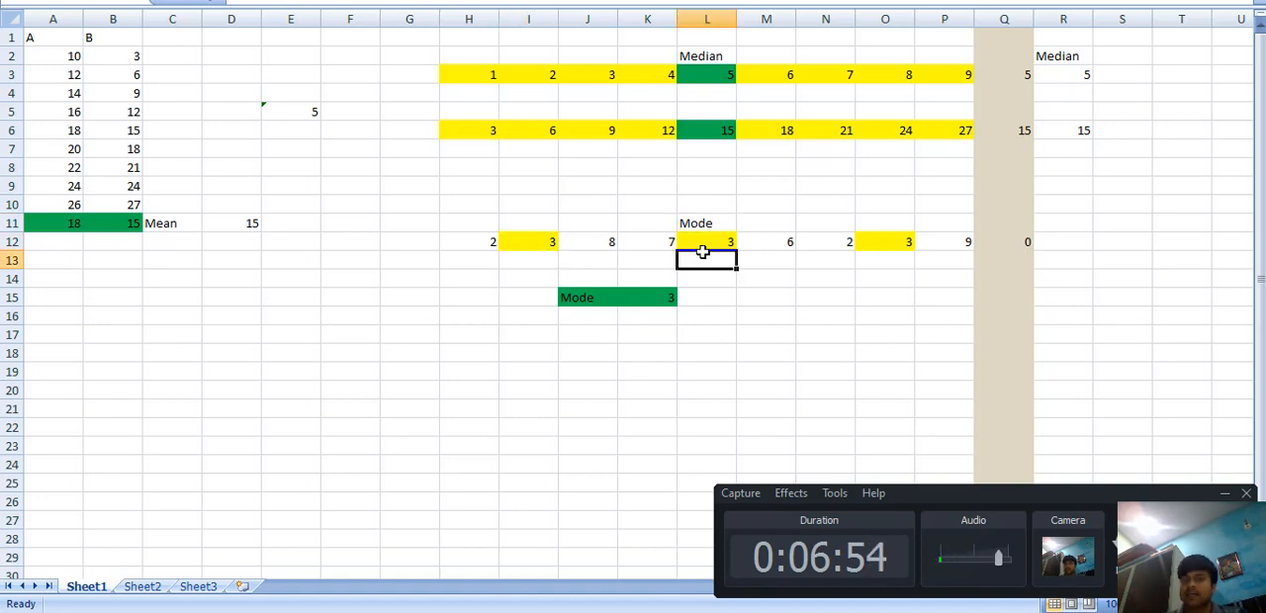
left_click(885, 242)
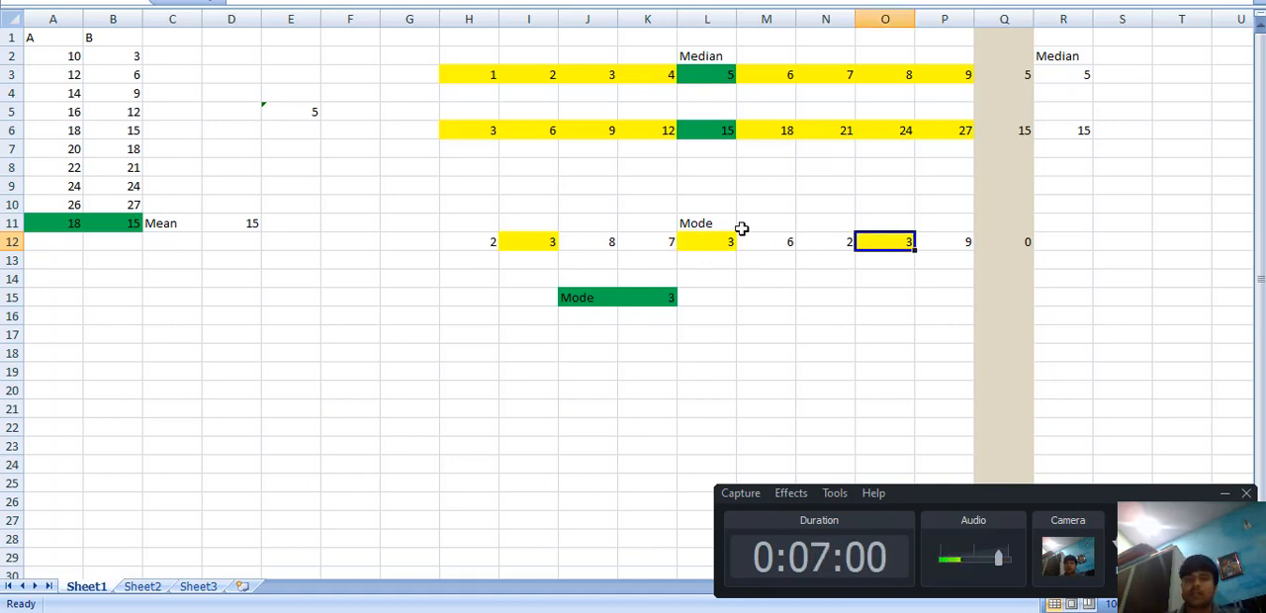
left_click(694, 224)
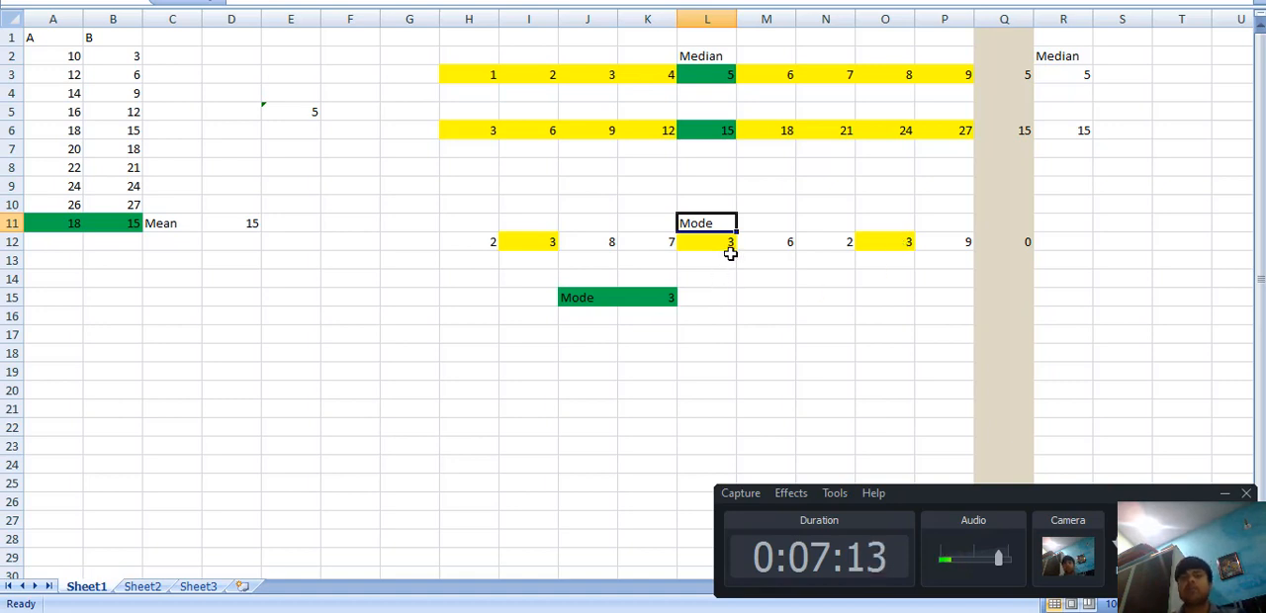
Step: Examine the mode formula in K15 against the row 12 data in H12:P12
left_click(652, 296)
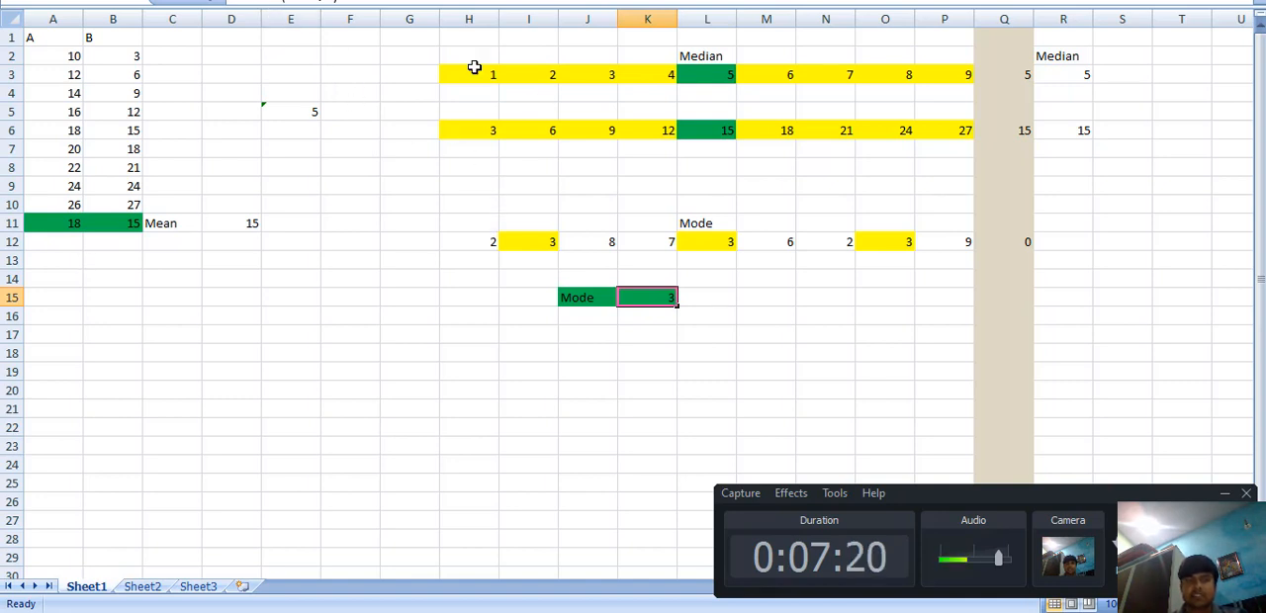
left_click(483, 240)
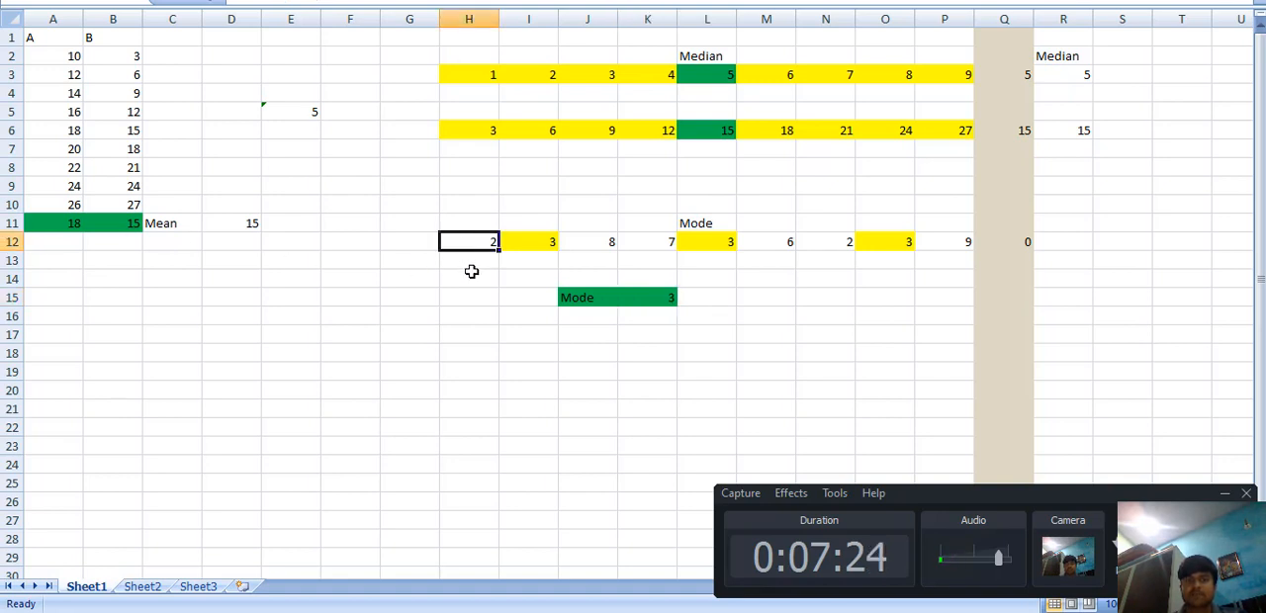
left_click_drag(472, 241, 941, 235)
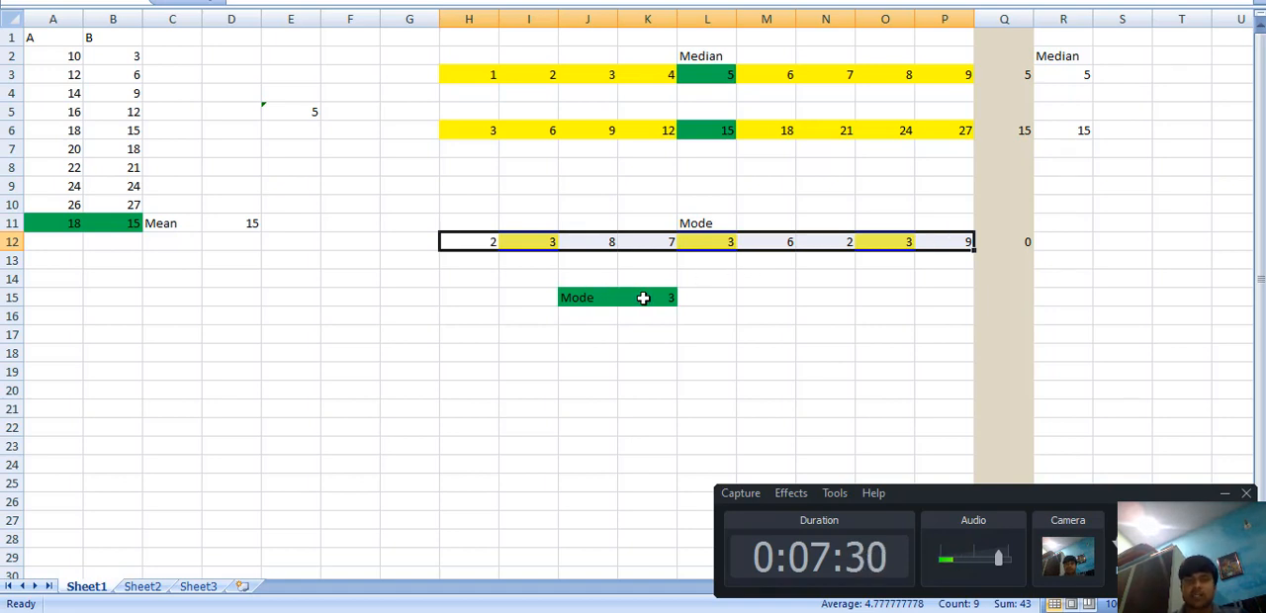
left_click(643, 298)
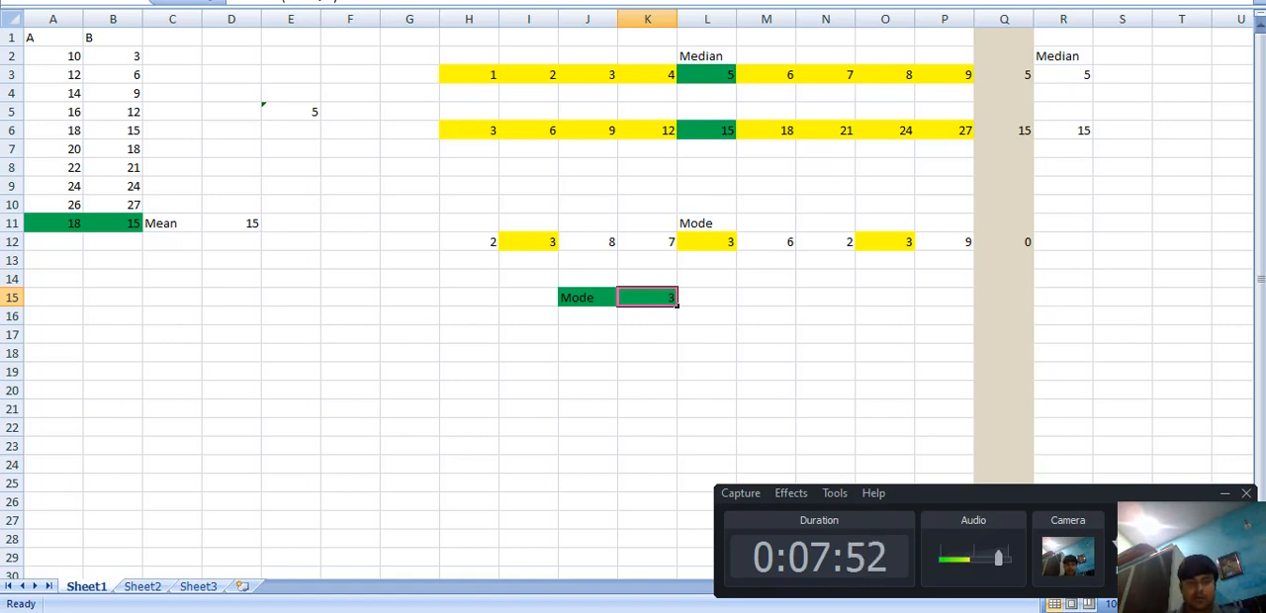
Step: Switch to the Word document and review the table of mean, median and mode formulas above the direct method
left_click(305, 546)
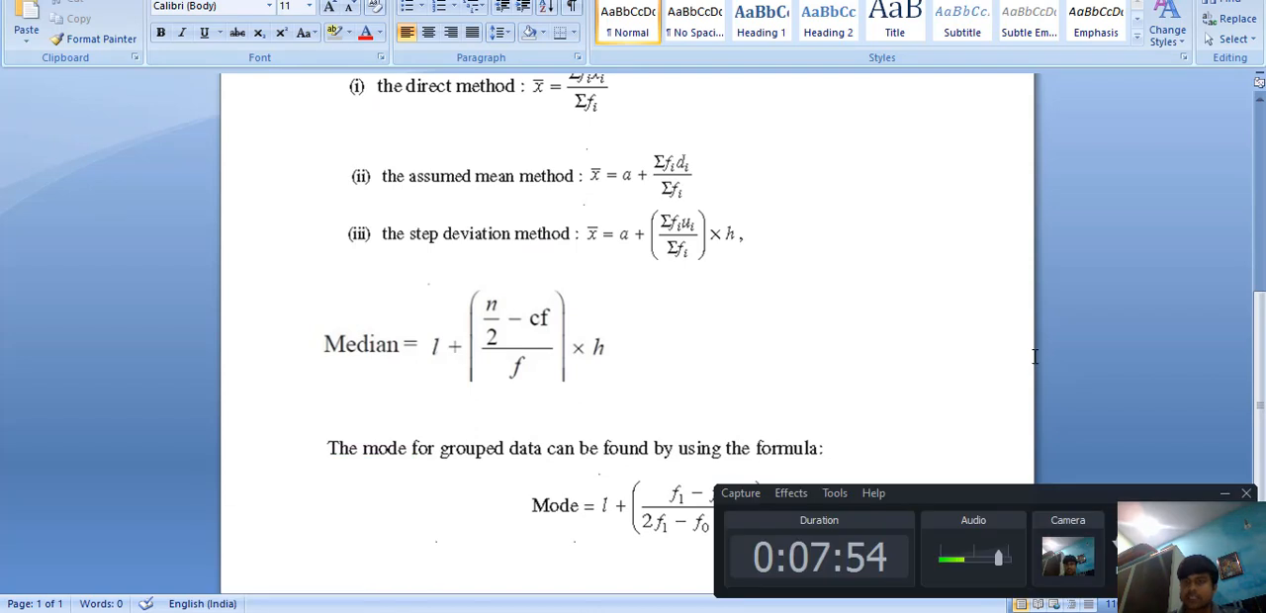
left_click_drag(1260, 312, 1264, 149)
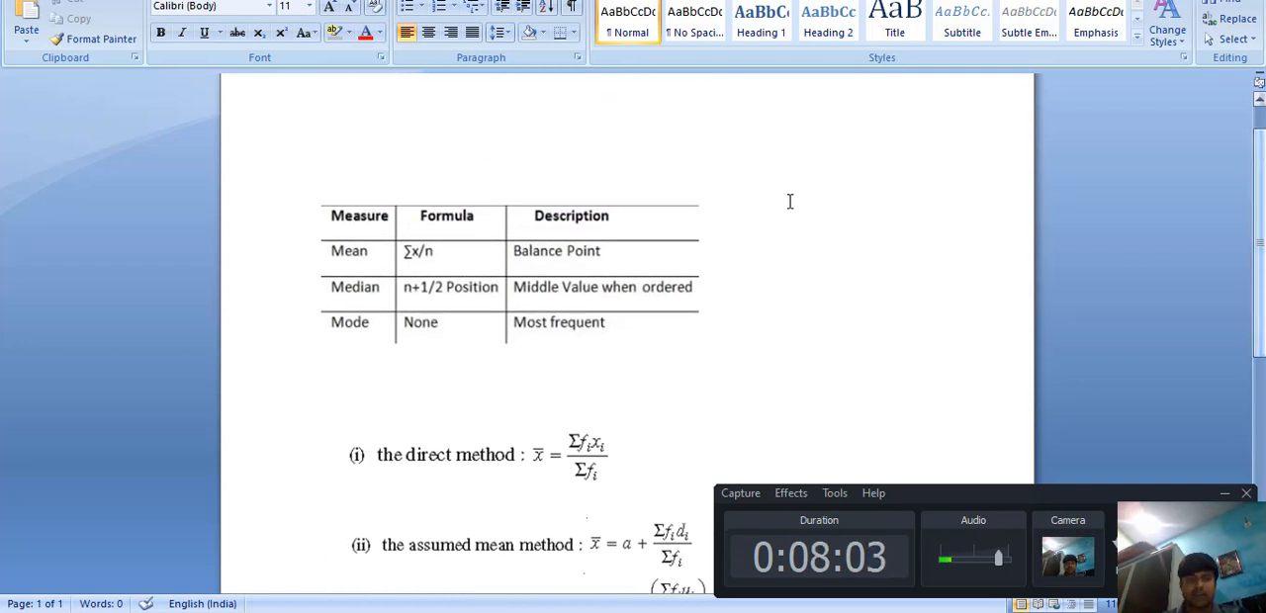